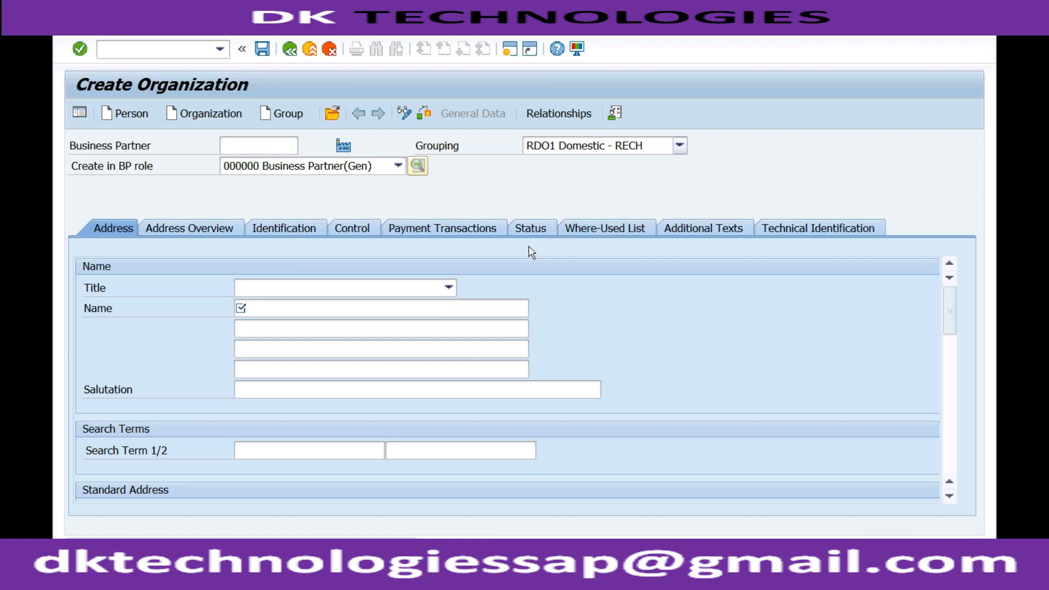
# - Switch the computer's Wi-Fi connection to the iPhone network
pyautogui.press('Return')
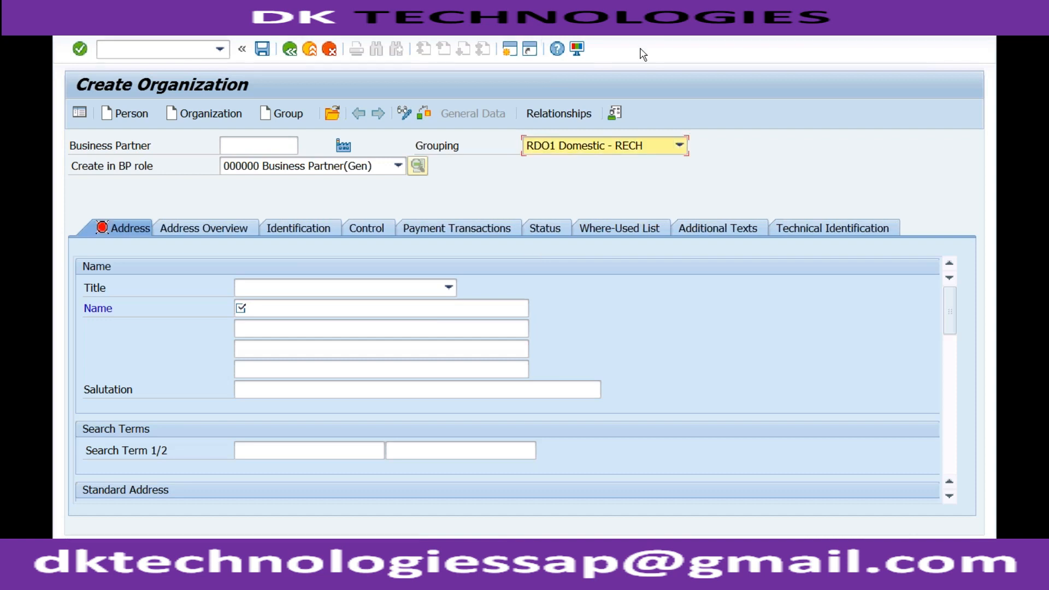
pyautogui.click(672, 9)
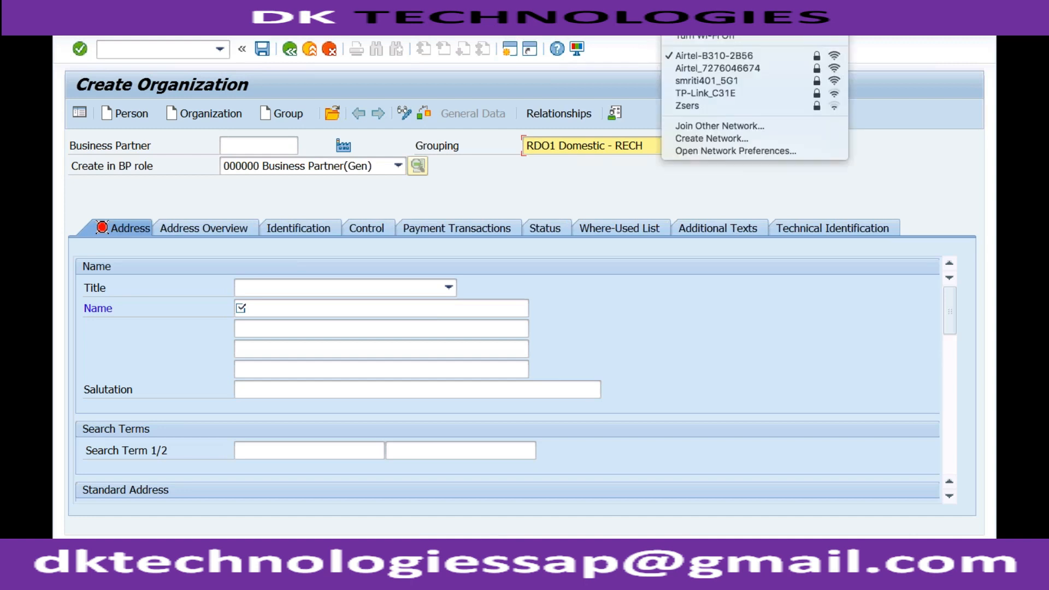
pyautogui.click(691, 80)
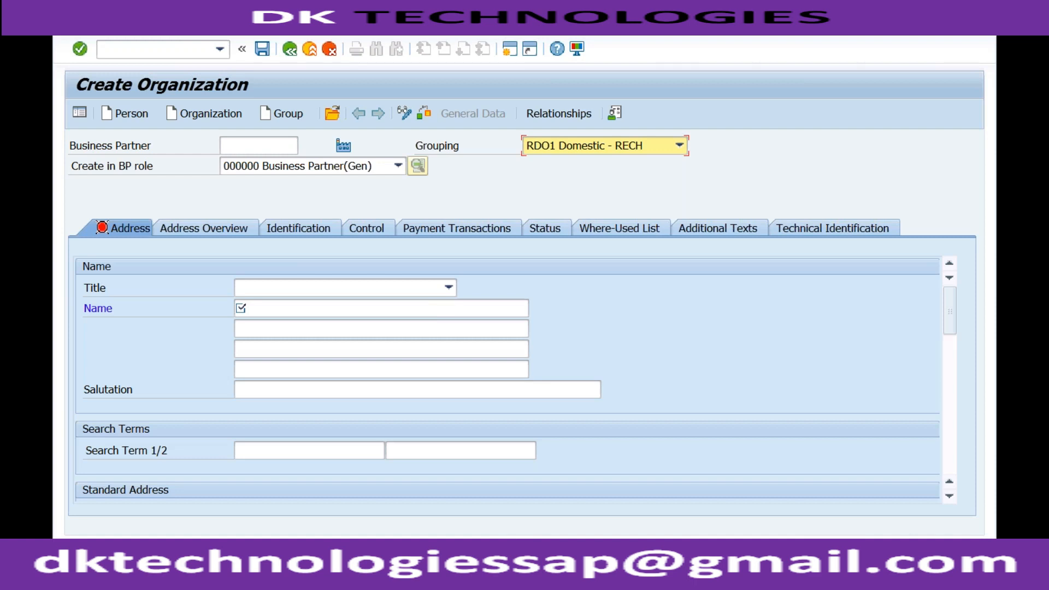
pyautogui.click(670, 8)
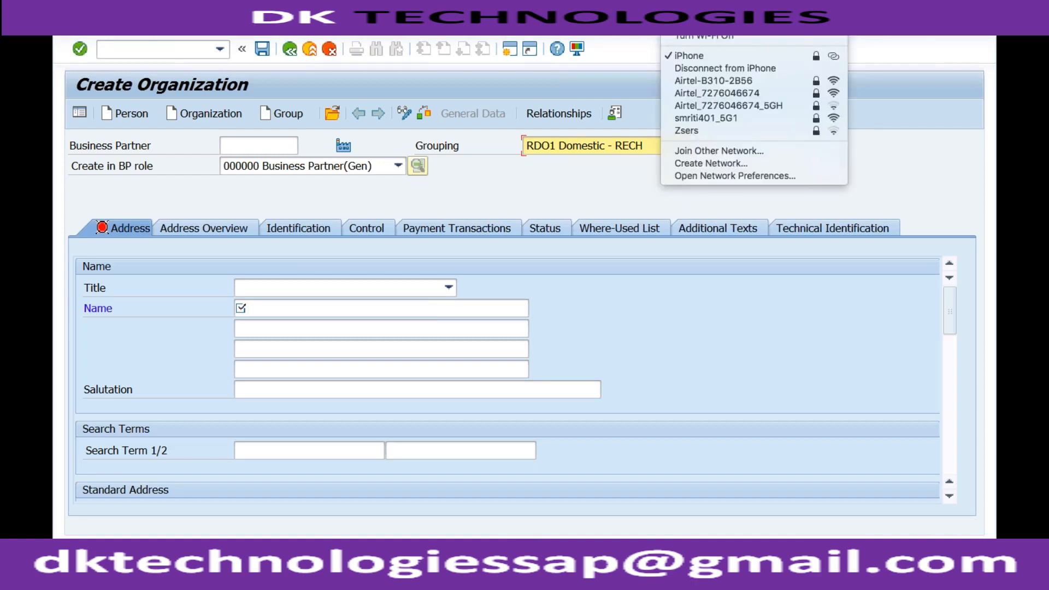
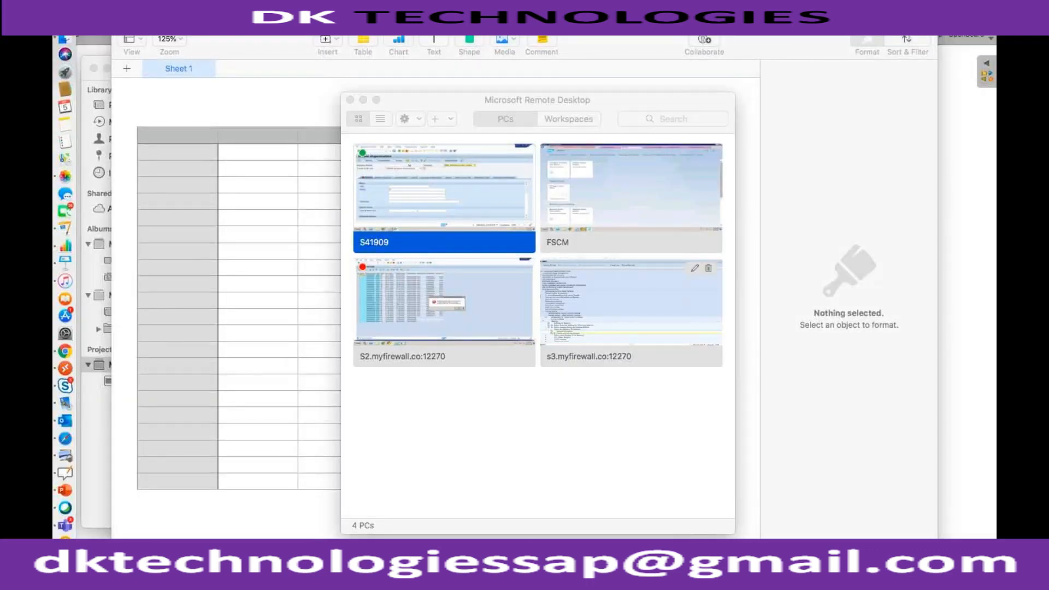
# - Reconnect to the S41909 remote PC in Microsoft Remote Desktop and accept its unverified certificate
pyautogui.doubleClick(490, 192)
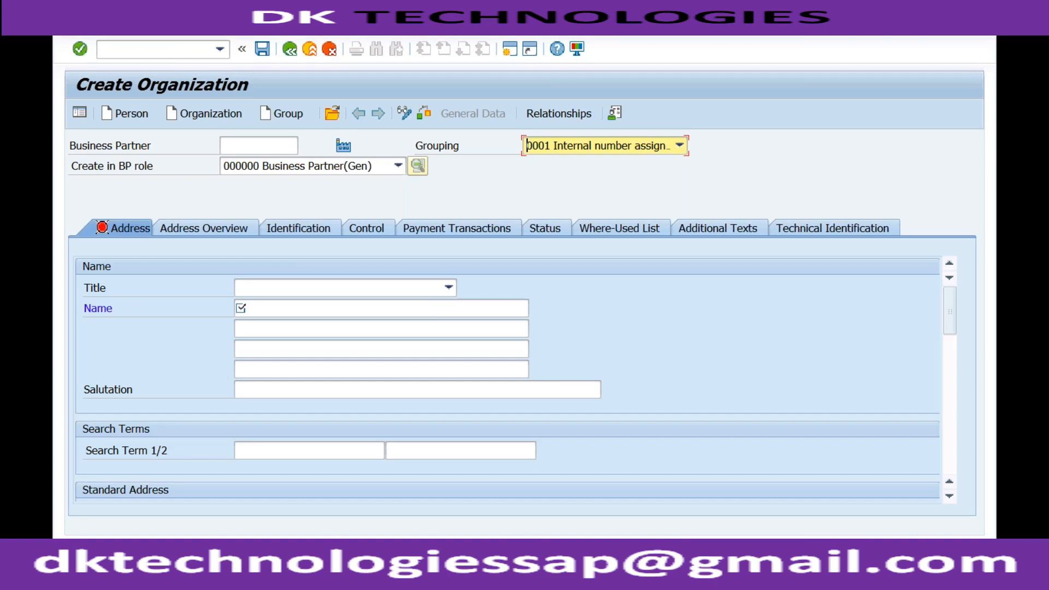
pyautogui.hotkey('ctrl', 'Left')
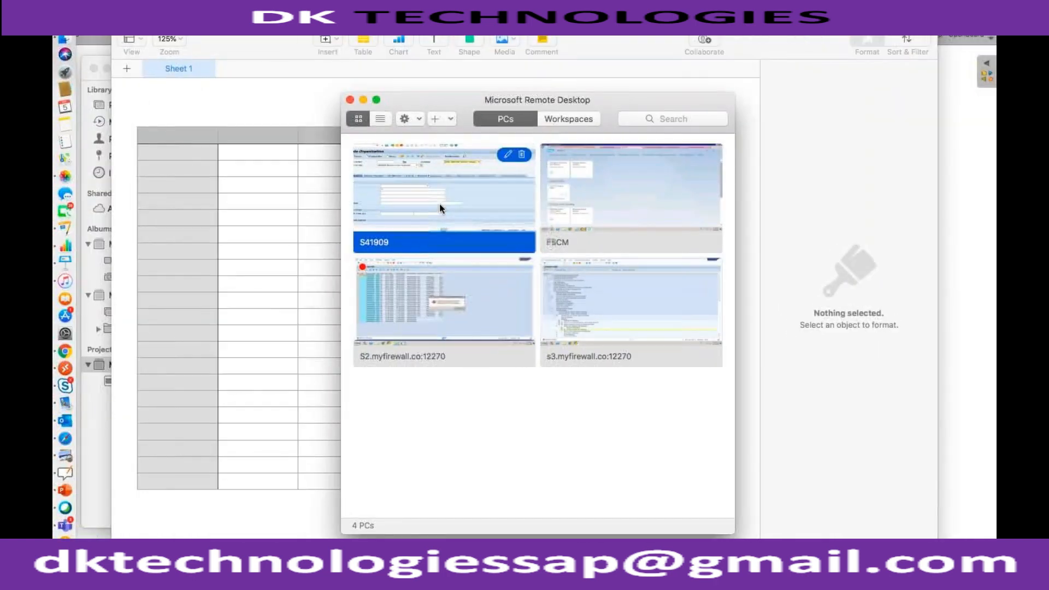
pyautogui.doubleClick(439, 204)
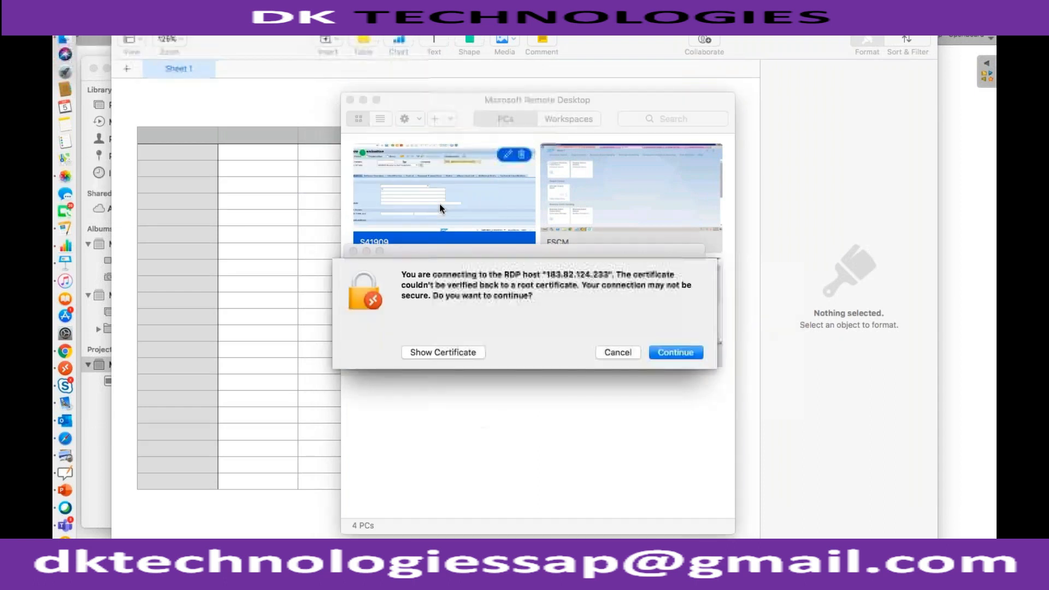
pyautogui.click(688, 353)
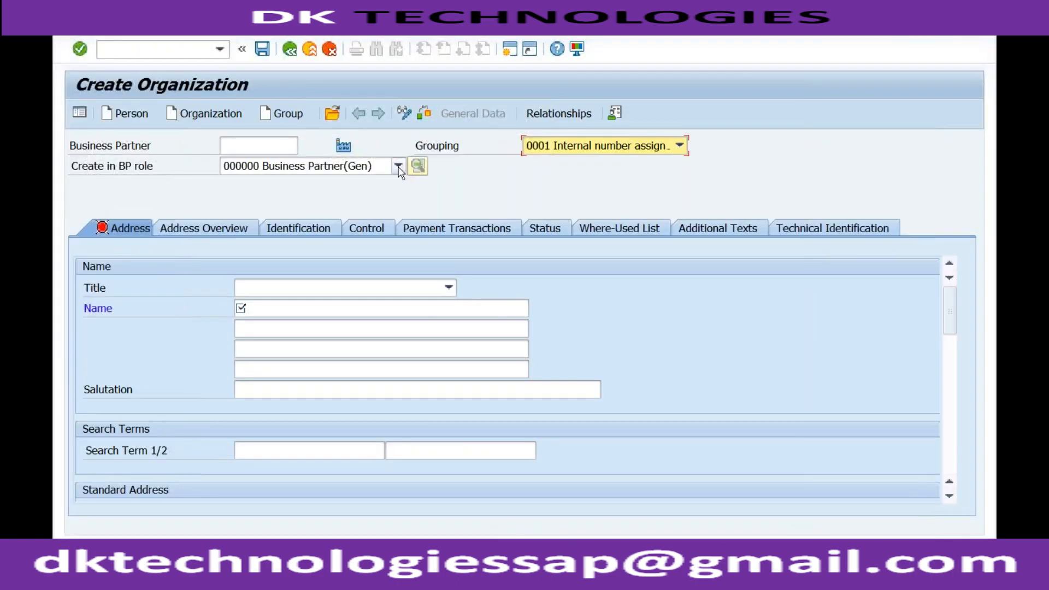
# - Change the business partner role to FLVN00 Supplier (Fin.Accounting) and confirm creating the partner in that role
pyautogui.click(398, 167)
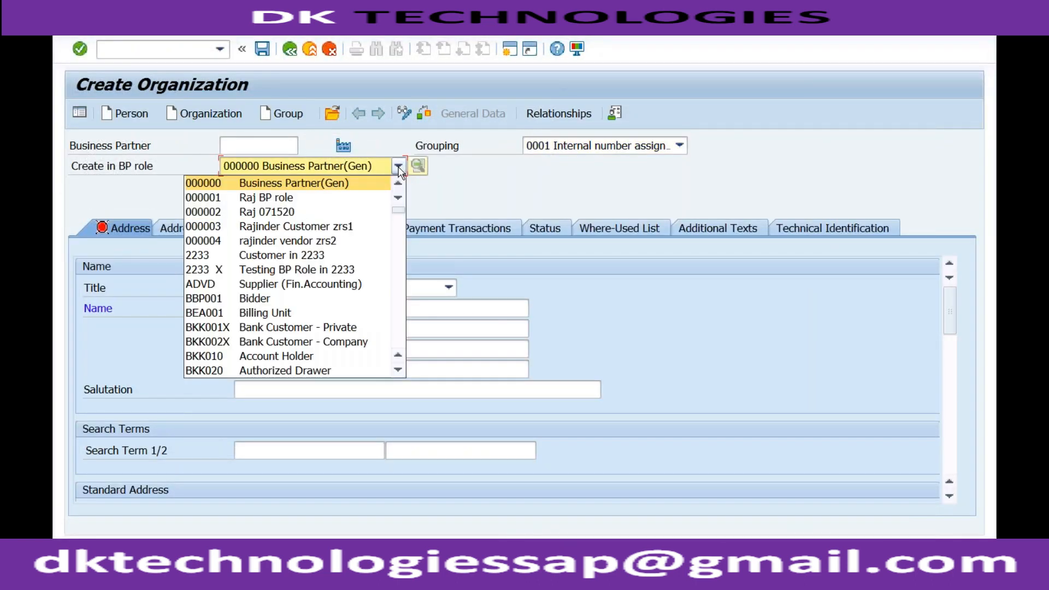
pyautogui.press('f')
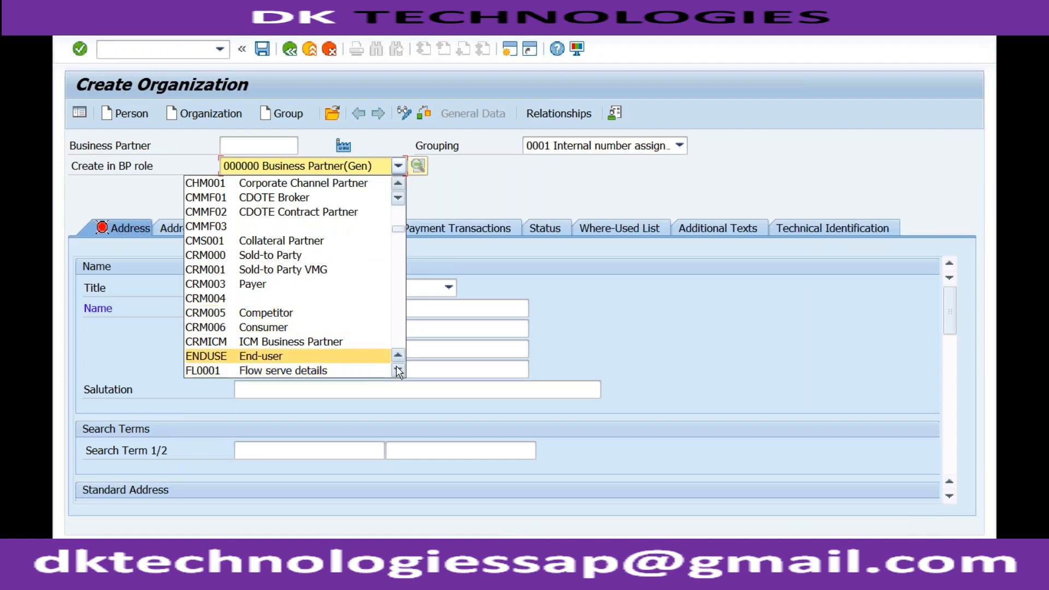
pyautogui.click(397, 370)
pyautogui.click(396, 369)
pyautogui.click(396, 369)
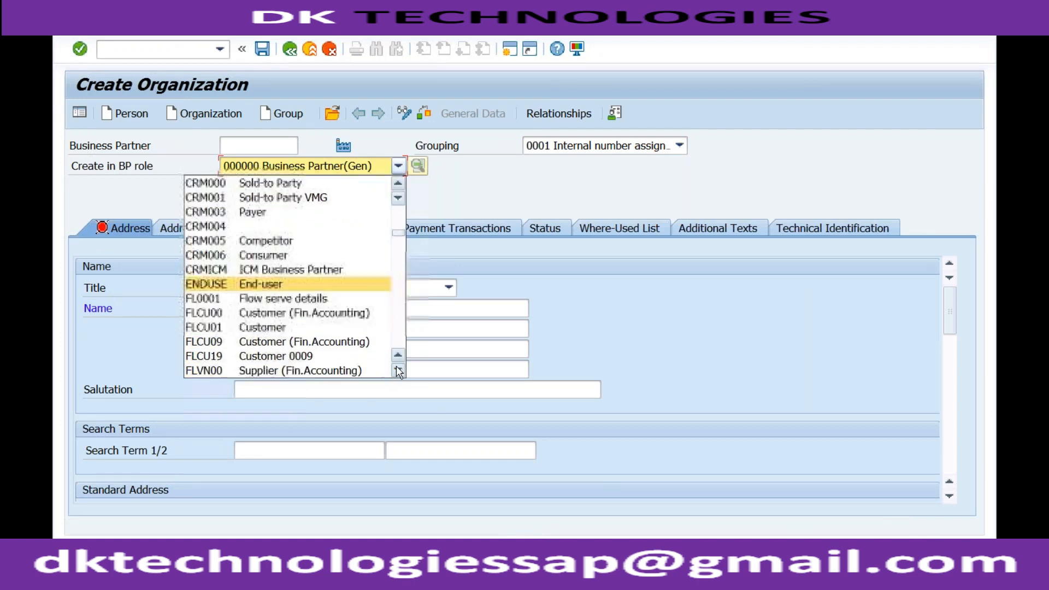
pyautogui.click(396, 370)
pyautogui.click(345, 356)
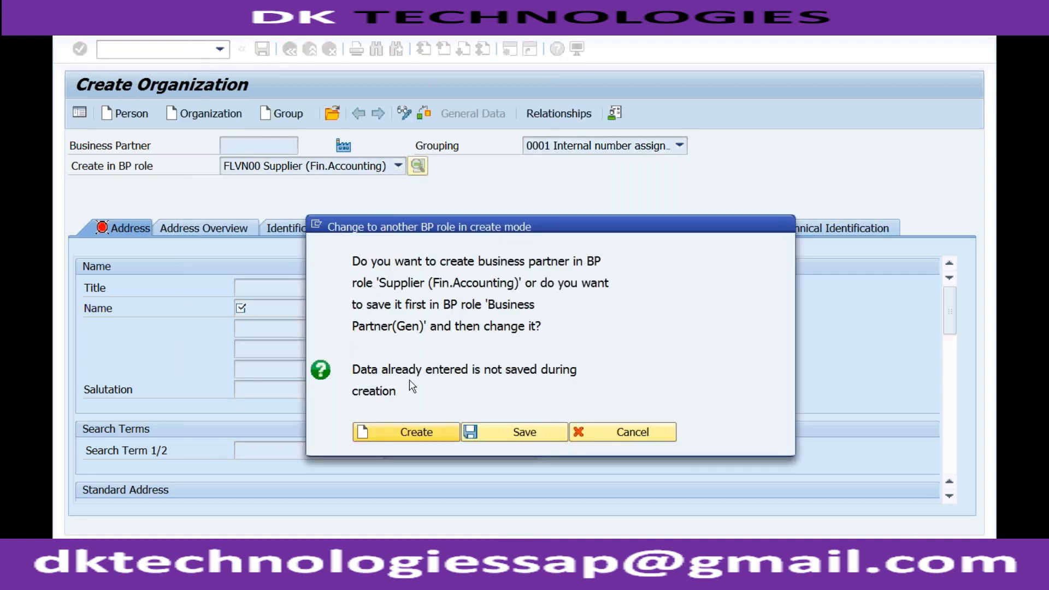
pyautogui.press('Return')
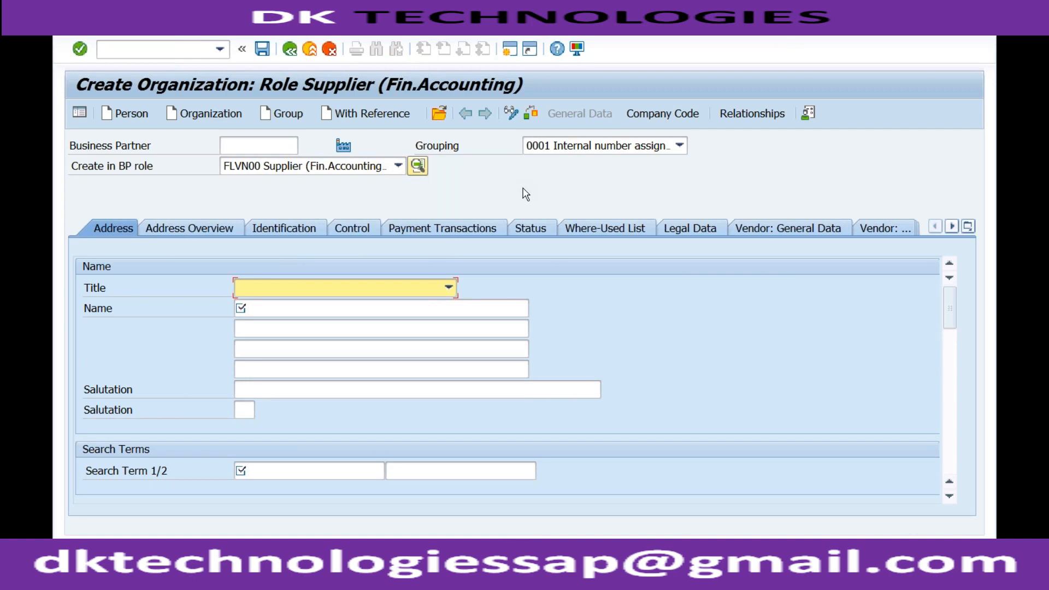
# - Give the supplier the title 0003 Company, the name Test Vendor RECH and the search term RECH
pyautogui.click(431, 294)
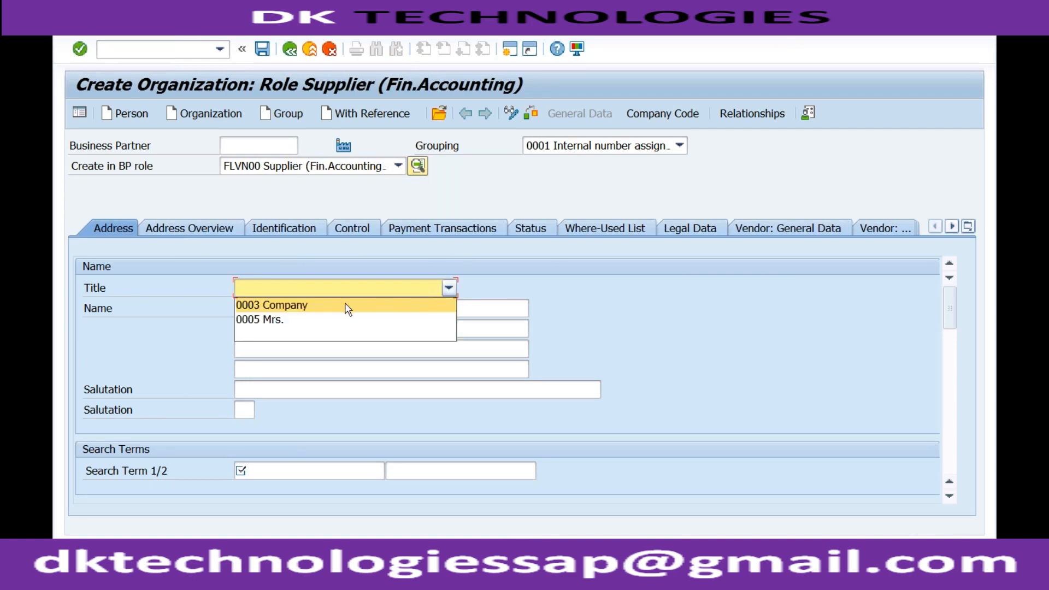
pyautogui.click(345, 305)
pyautogui.click(312, 309)
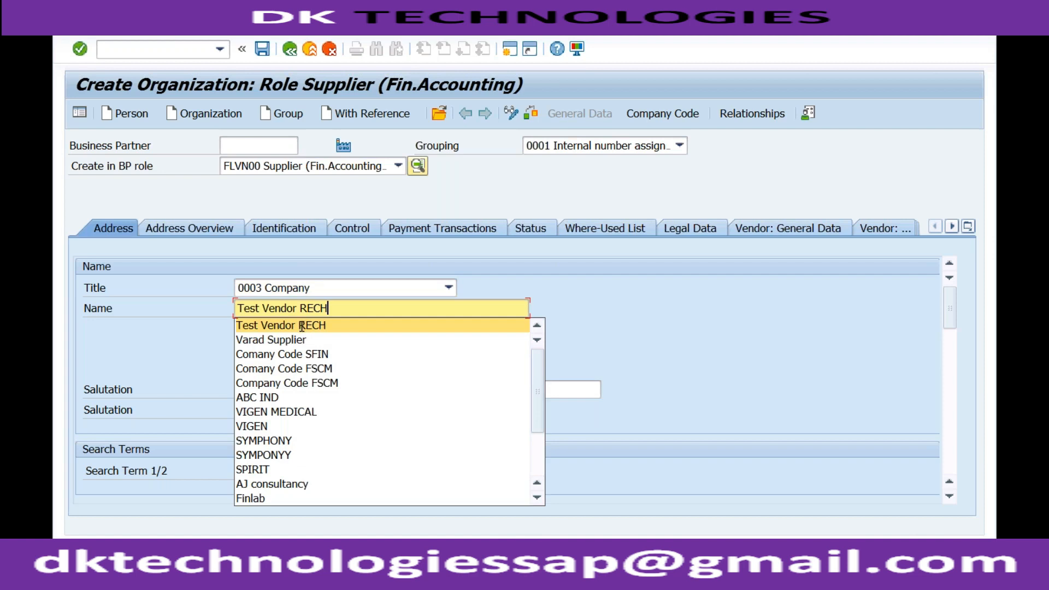
pyautogui.click(302, 326)
pyautogui.click(260, 472)
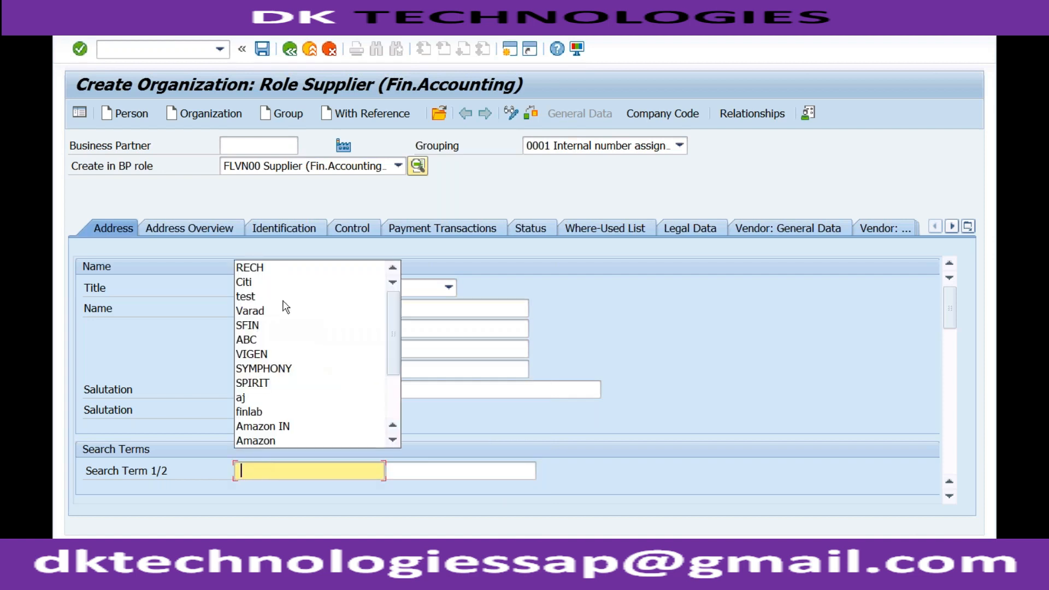
pyautogui.click(283, 270)
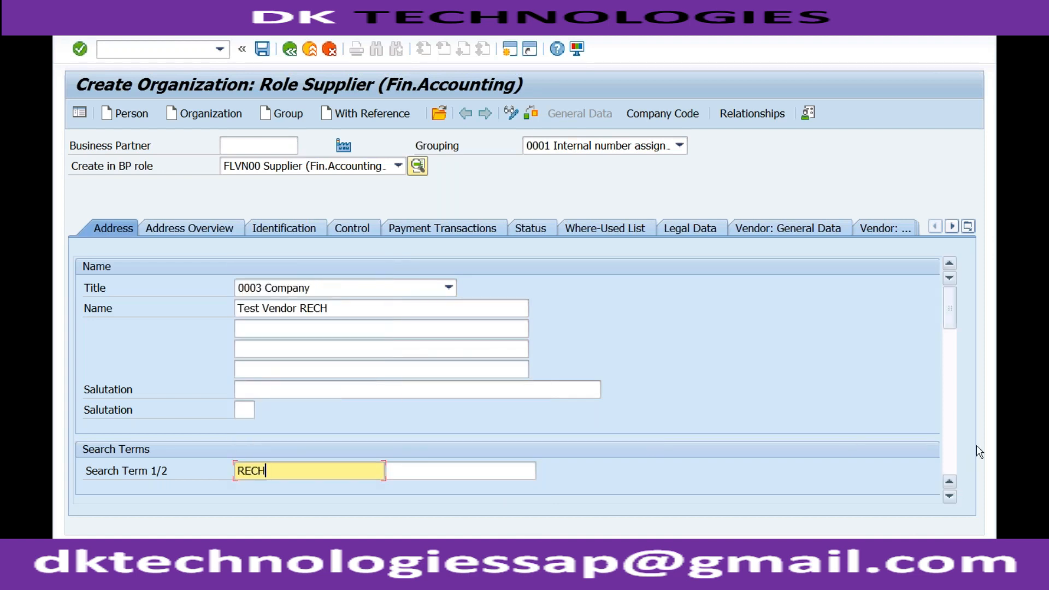
# - Fill in the supplier's standard address with city MUMBAI and country IN, and set the communication language to EN English
pyautogui.scroll(-3, 656, 437)
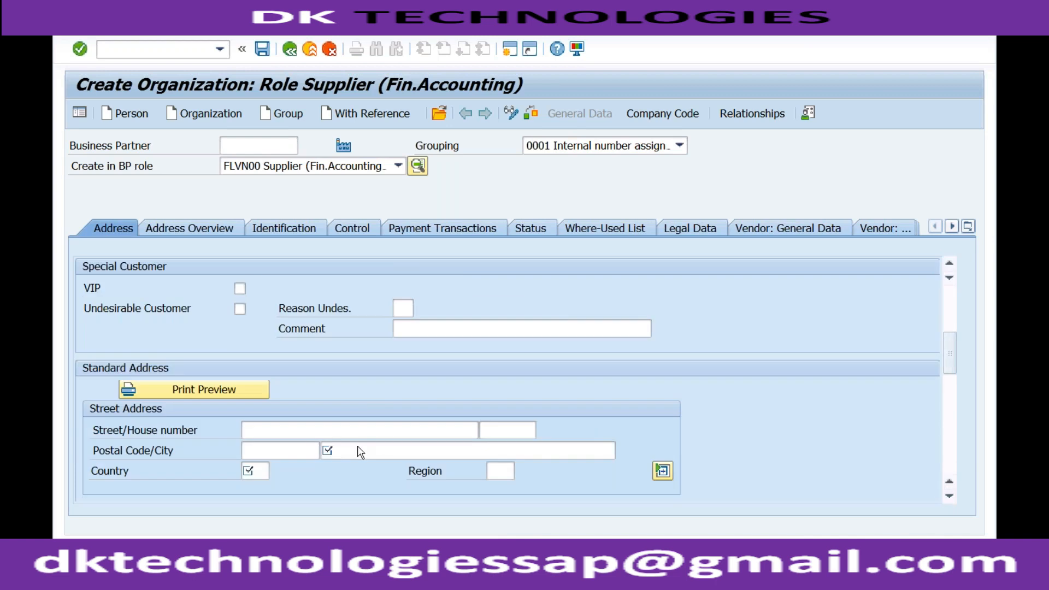
pyautogui.click(361, 452)
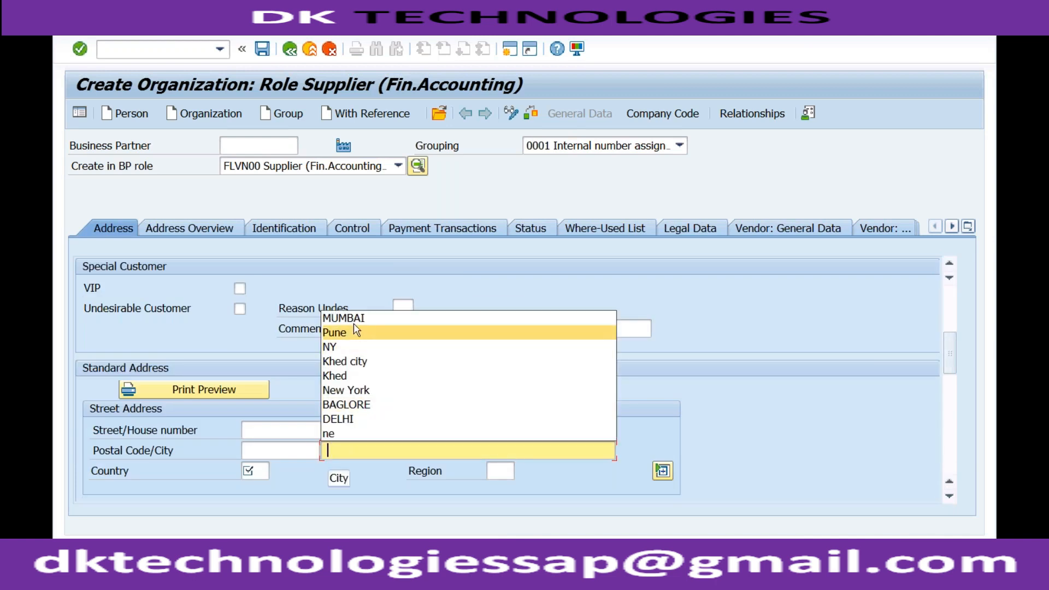
pyautogui.click(353, 317)
pyautogui.click(256, 471)
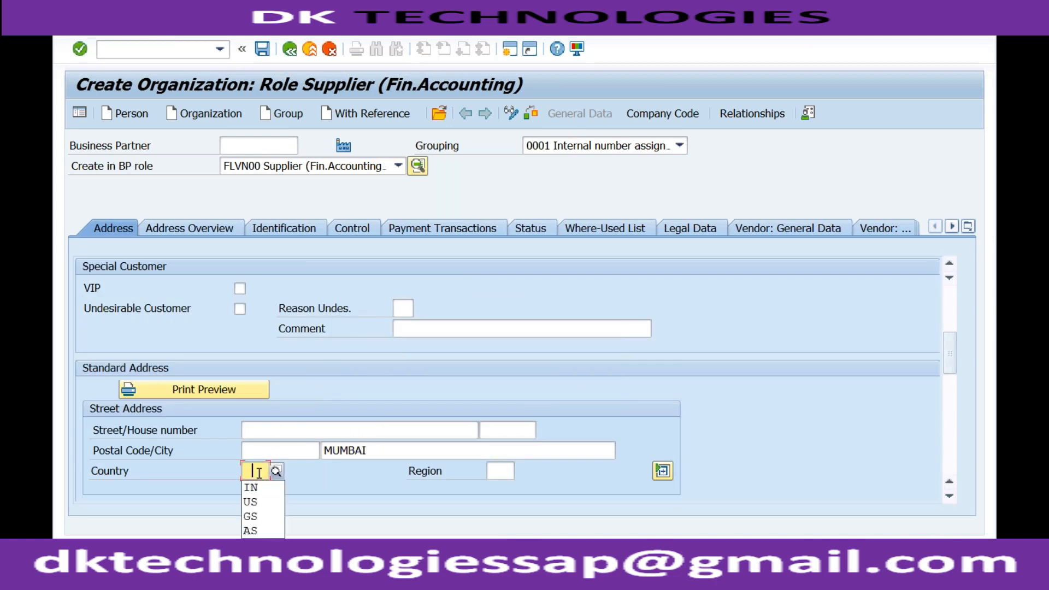
pyautogui.click(252, 488)
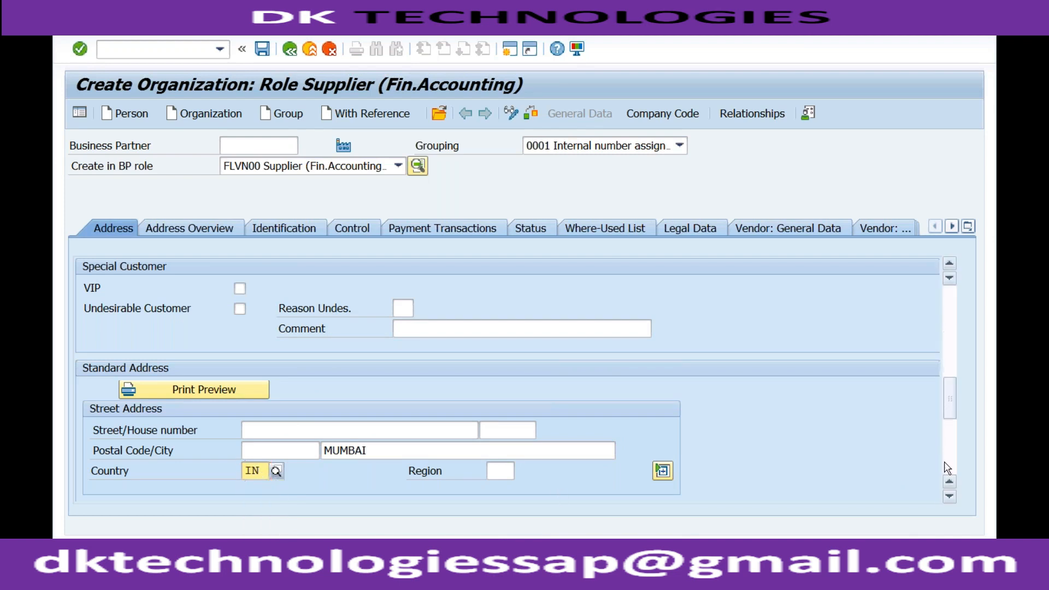
pyautogui.scroll(-5, 948, 468)
pyautogui.click(346, 391)
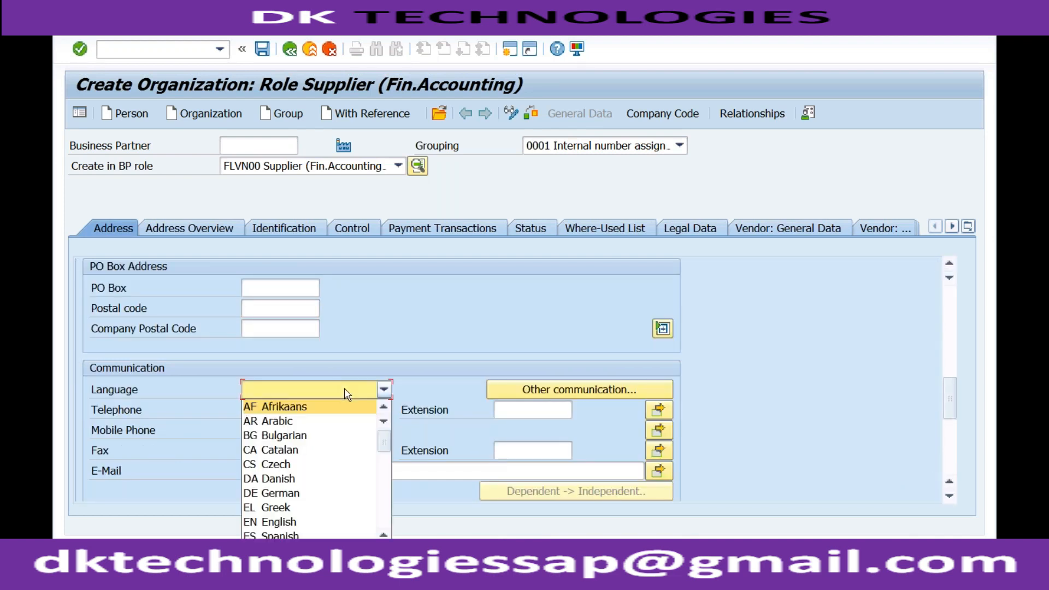
pyautogui.click(295, 522)
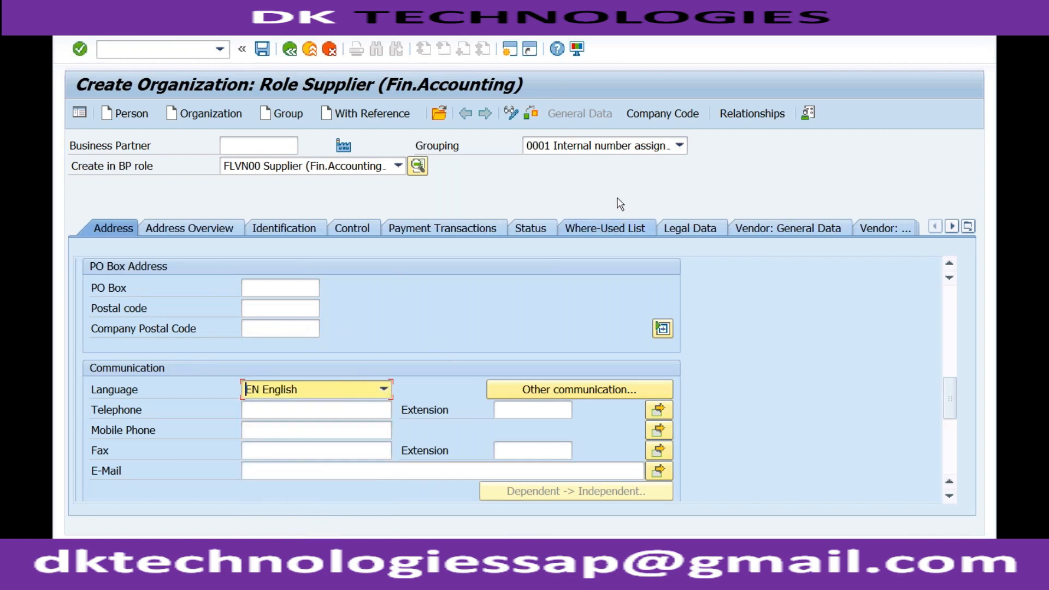
# - Open the supplier's company code data and assign company code RECH
pyautogui.click(662, 113)
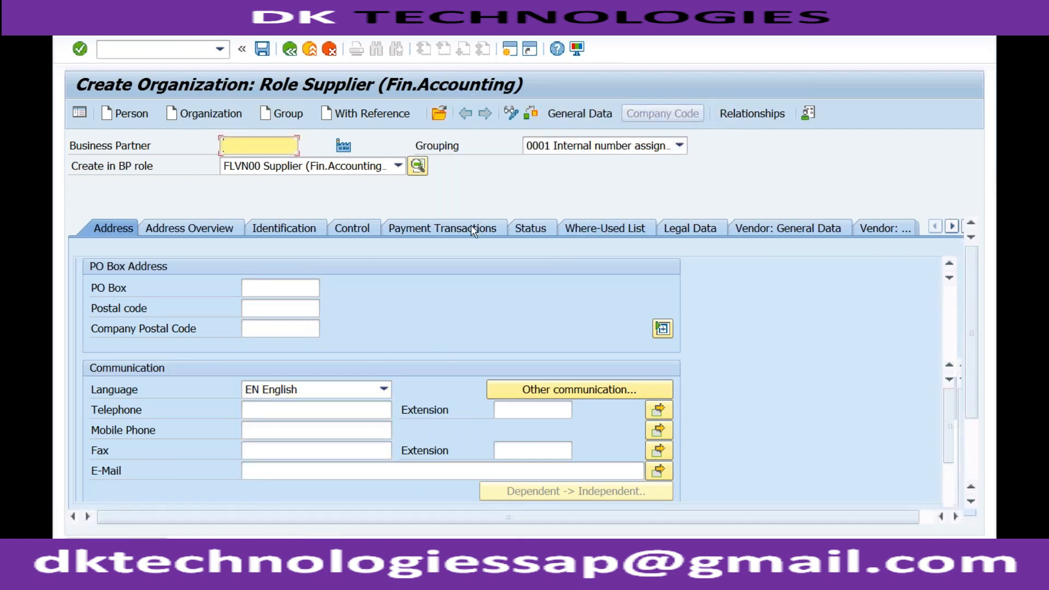
pyautogui.click(248, 249)
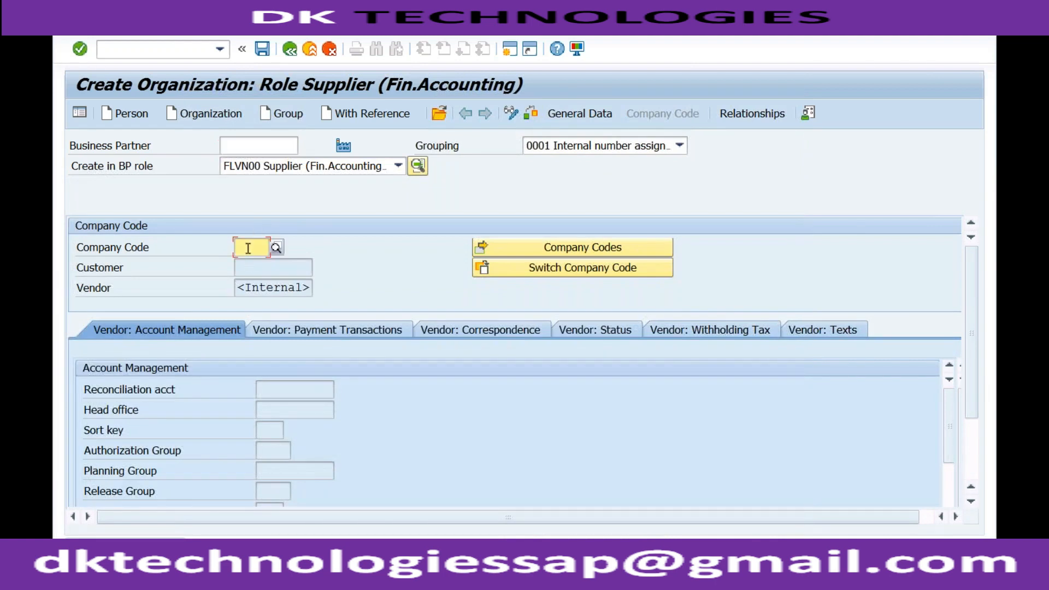
pyautogui.press('space')
pyautogui.click(247, 266)
pyautogui.press('Return')
# - Set the vendor's reconciliation account to 1000 and the sort key to 001
pyautogui.press('space')
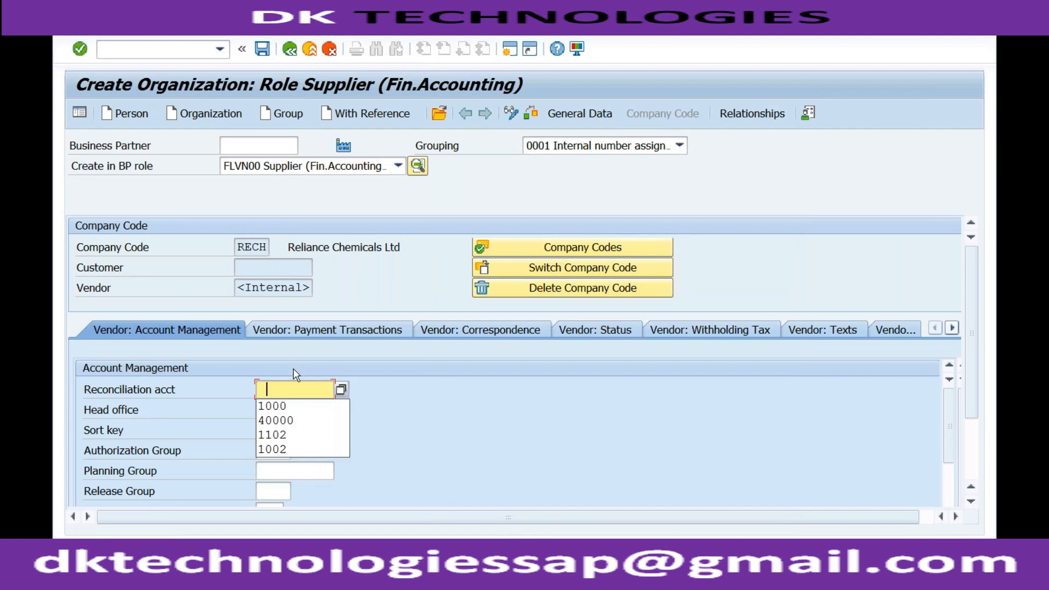
pyautogui.click(282, 410)
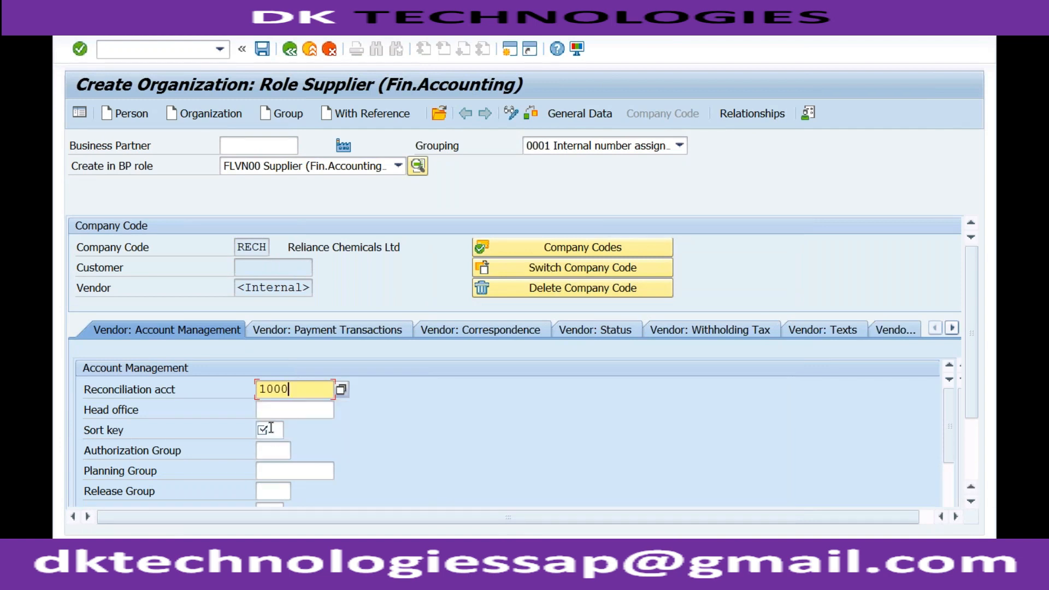
pyautogui.click(267, 430)
pyautogui.press('space')
pyautogui.click(268, 447)
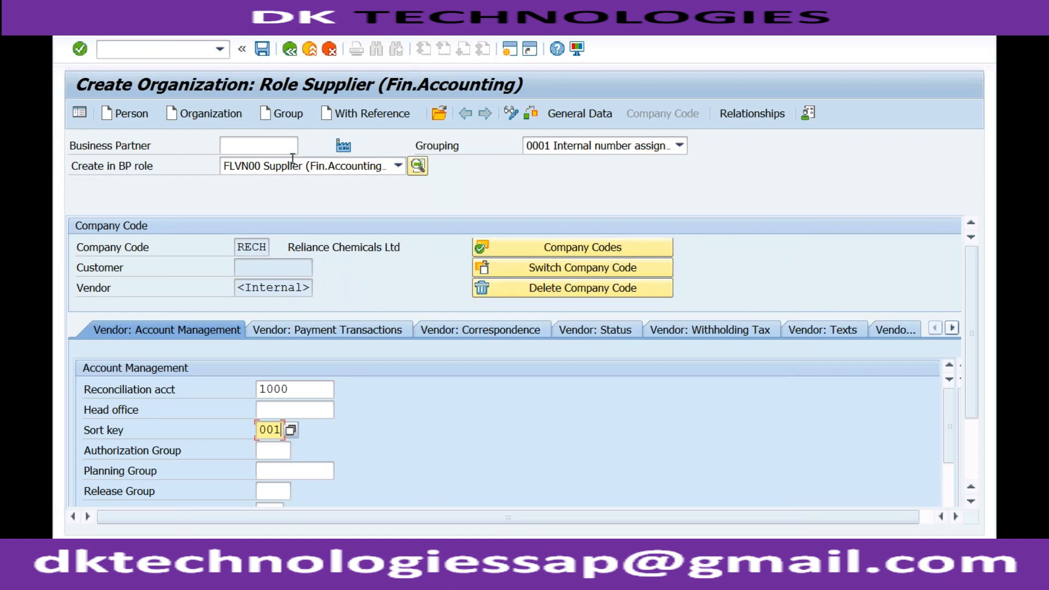
# - Save the supplier, supplying 400000 as the required postal code in the standard address
pyautogui.click(264, 53)
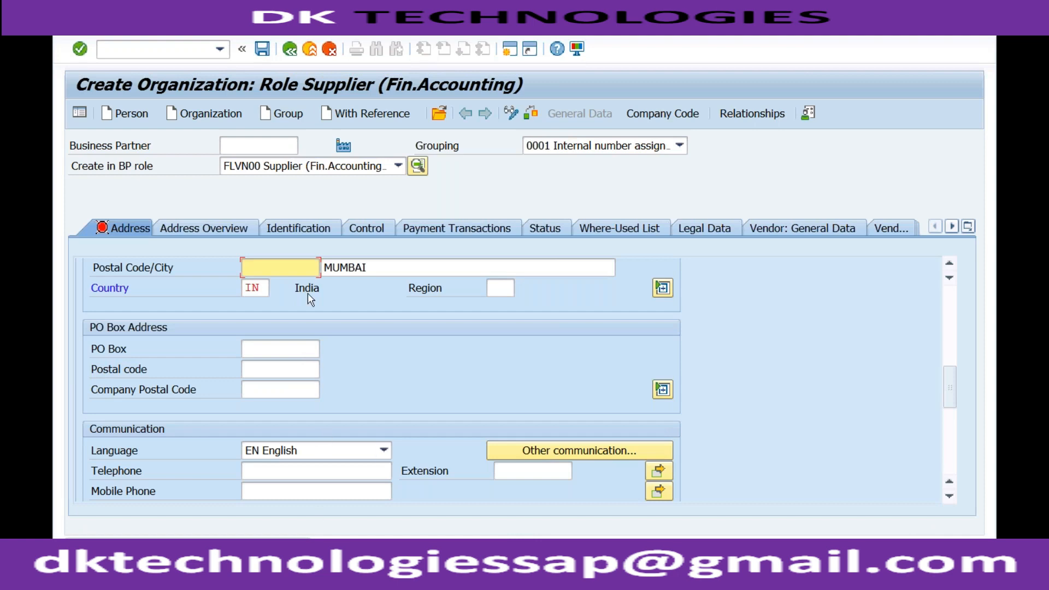
pyautogui.press('Down')
pyautogui.click(285, 282)
pyautogui.click(263, 49)
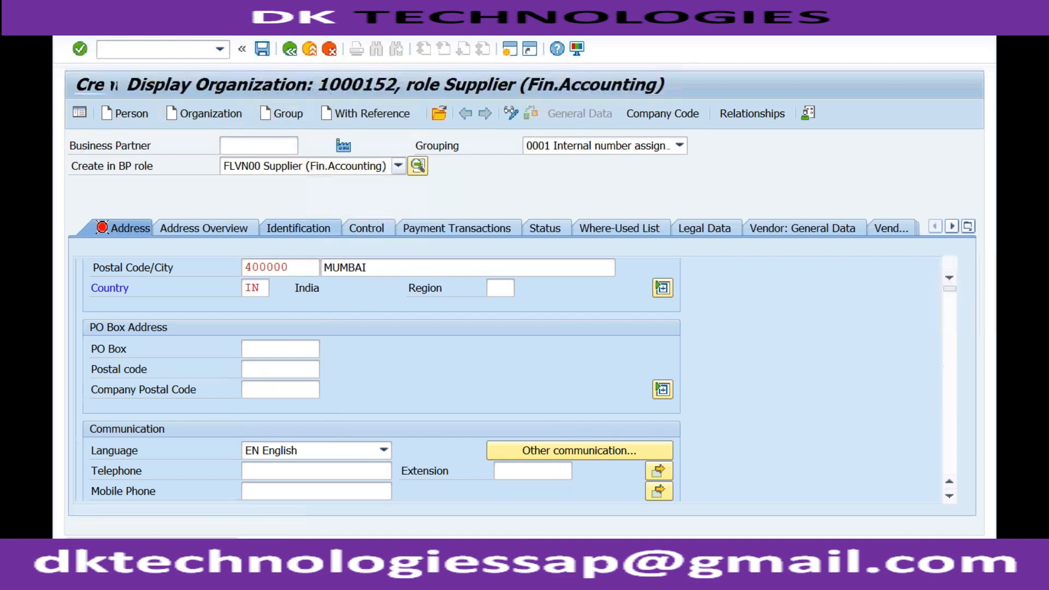
# - Examine the saved supplier's company code data, comparing its business partner number with its vendor number
pyautogui.click(281, 143)
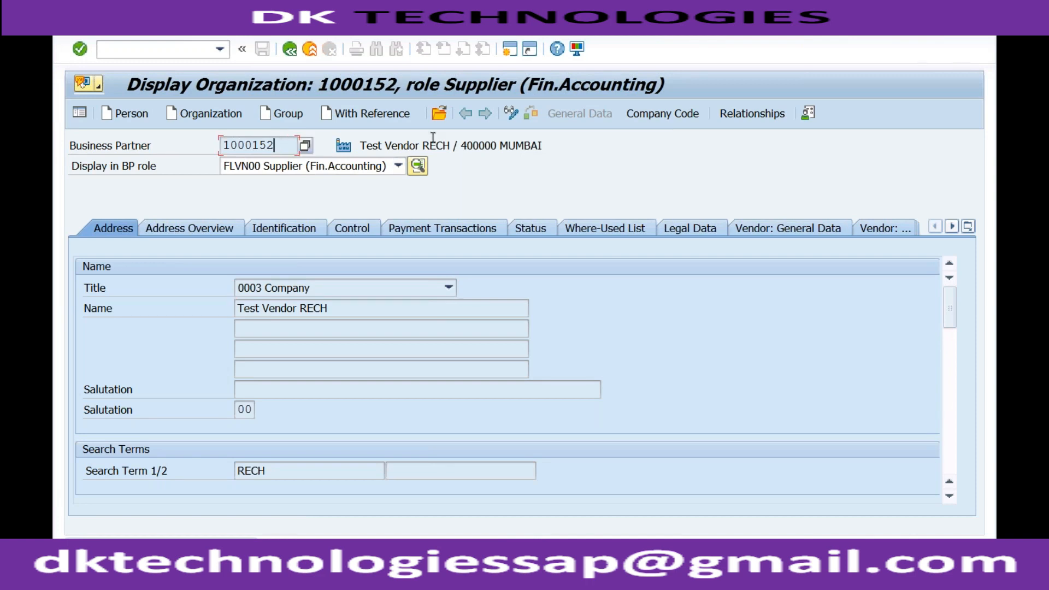
pyautogui.click(663, 116)
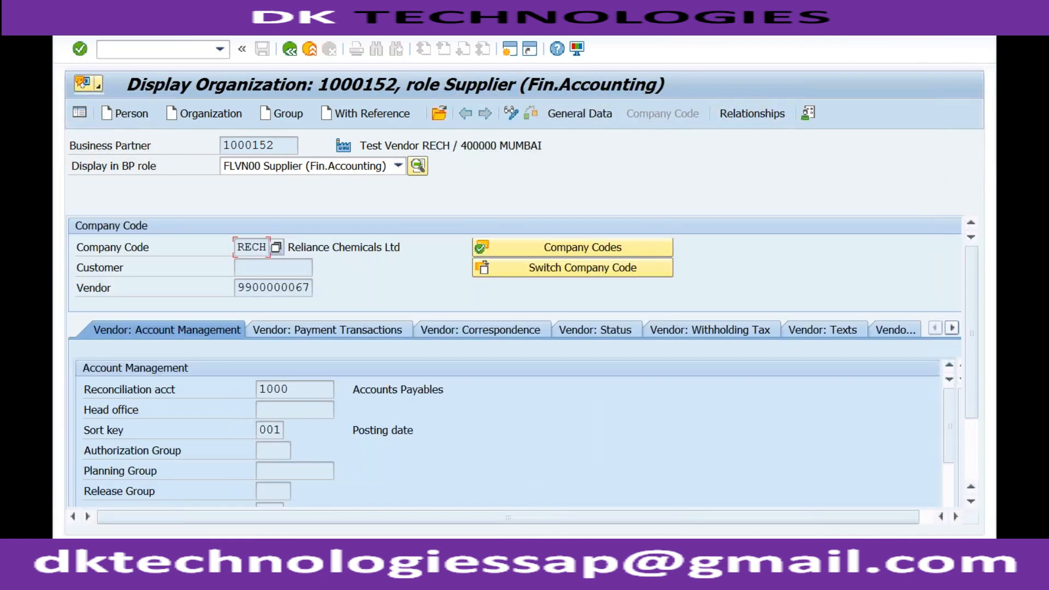
pyautogui.moveTo(239, 288); pyautogui.dragTo(310, 288)
pyautogui.moveTo(274, 145); pyautogui.dragTo(221, 146)
pyautogui.moveTo(238, 287); pyautogui.dragTo(311, 288)
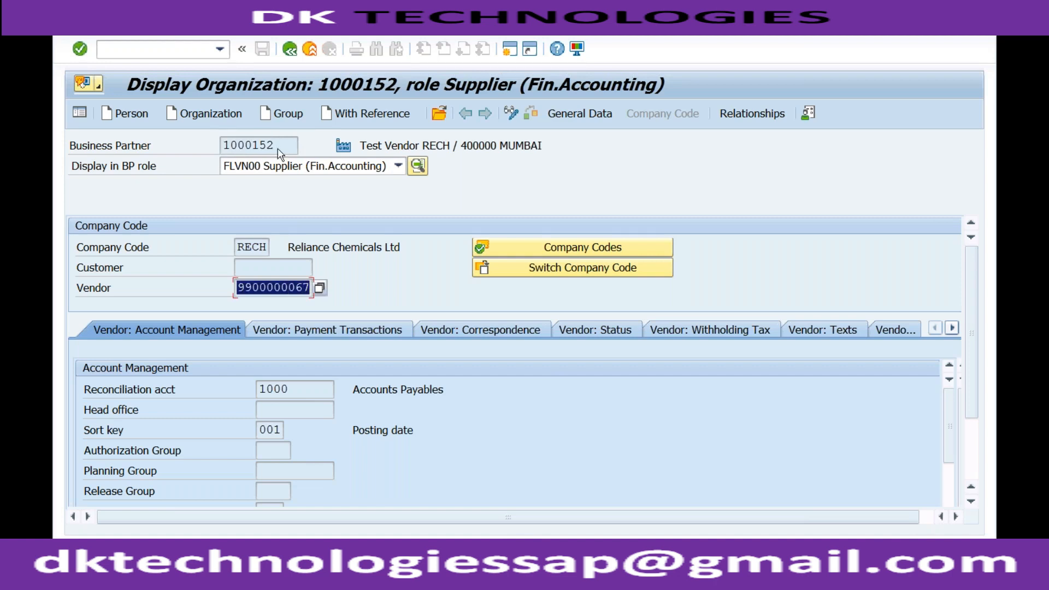
pyautogui.moveTo(277, 146); pyautogui.dragTo(222, 145)
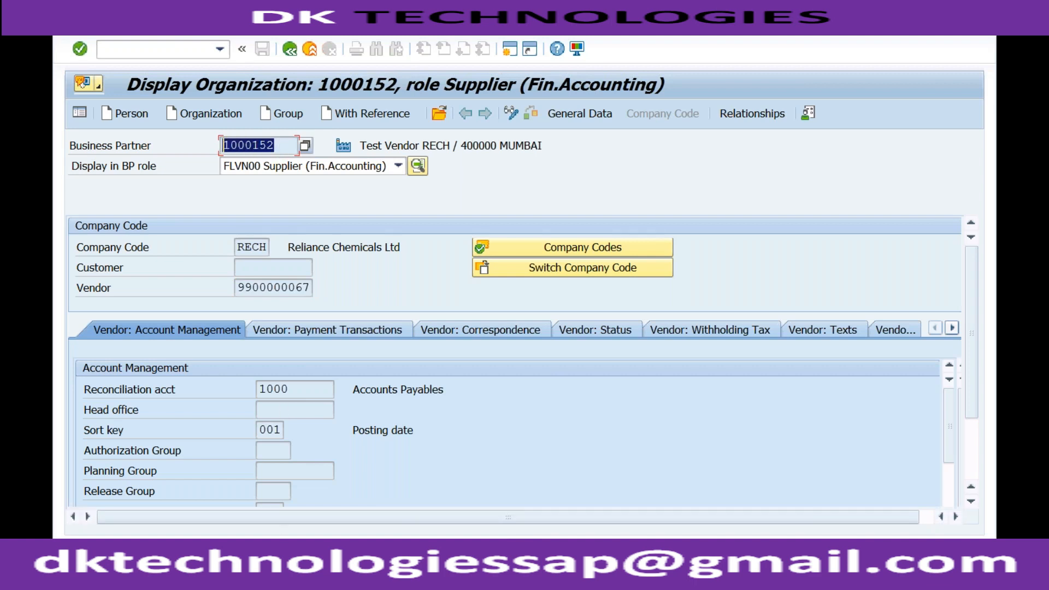
# - Review the number range assigned to the RECH groupings and to grouping 0001, then return to the customizing structure
pyautogui.click(275, 551)
pyautogui.click(271, 516)
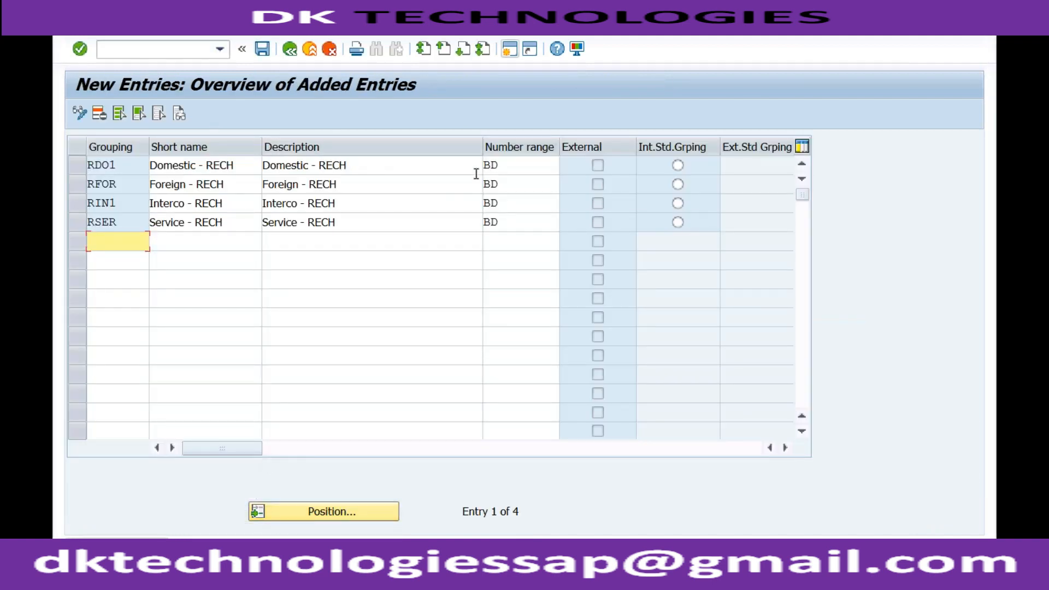
pyautogui.click(504, 165)
pyautogui.moveTo(501, 165); pyautogui.dragTo(482, 165)
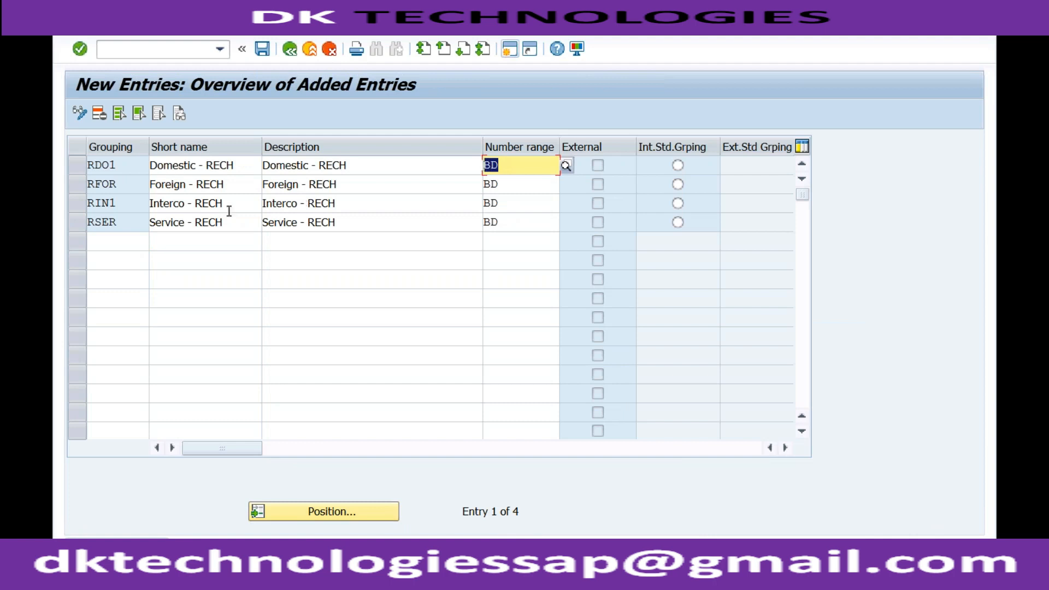
pyautogui.click(290, 50)
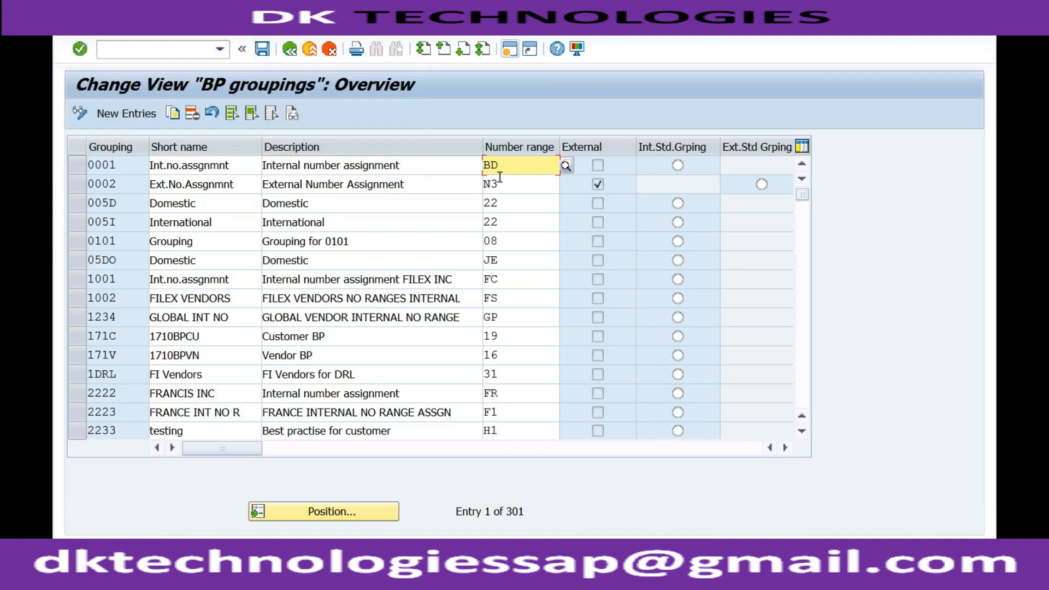
pyautogui.moveTo(500, 165); pyautogui.dragTo(481, 165)
pyautogui.click(294, 53)
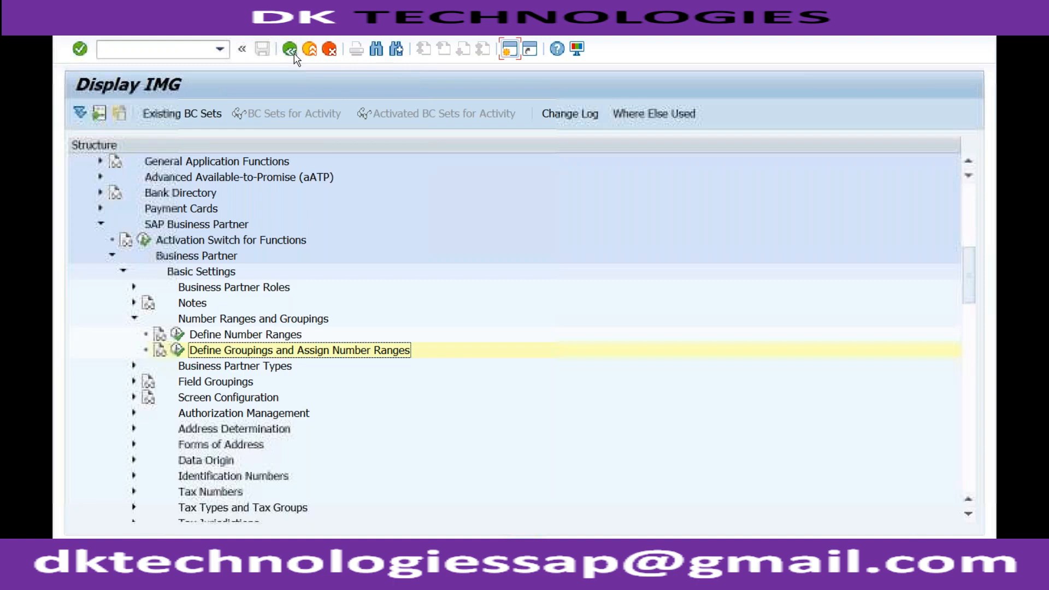
# - Open the business partner number range intervals in change mode and examine the limits of interval BD
pyautogui.click(177, 334)
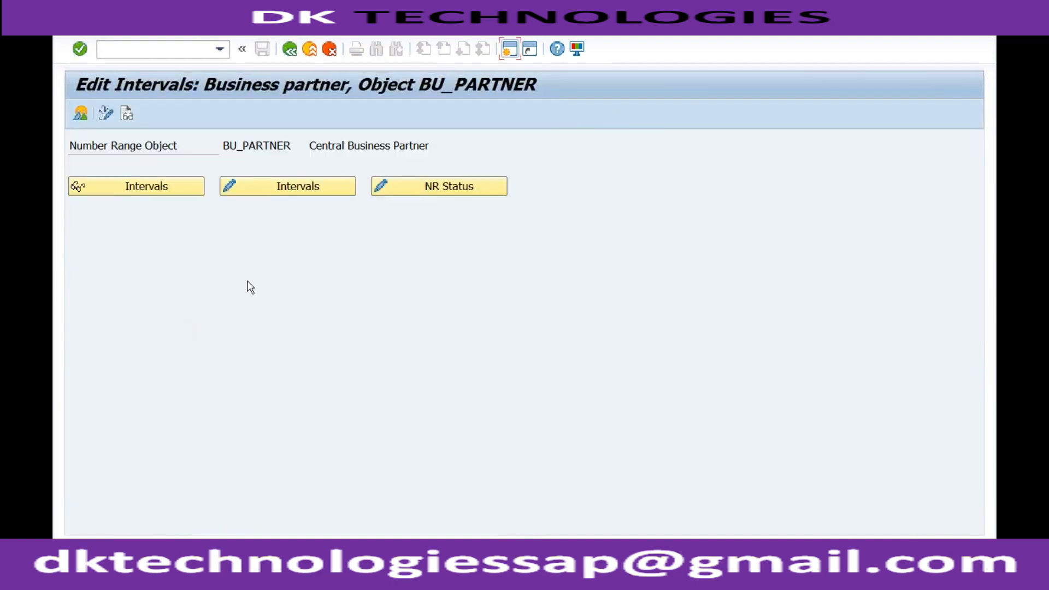
pyautogui.click(266, 188)
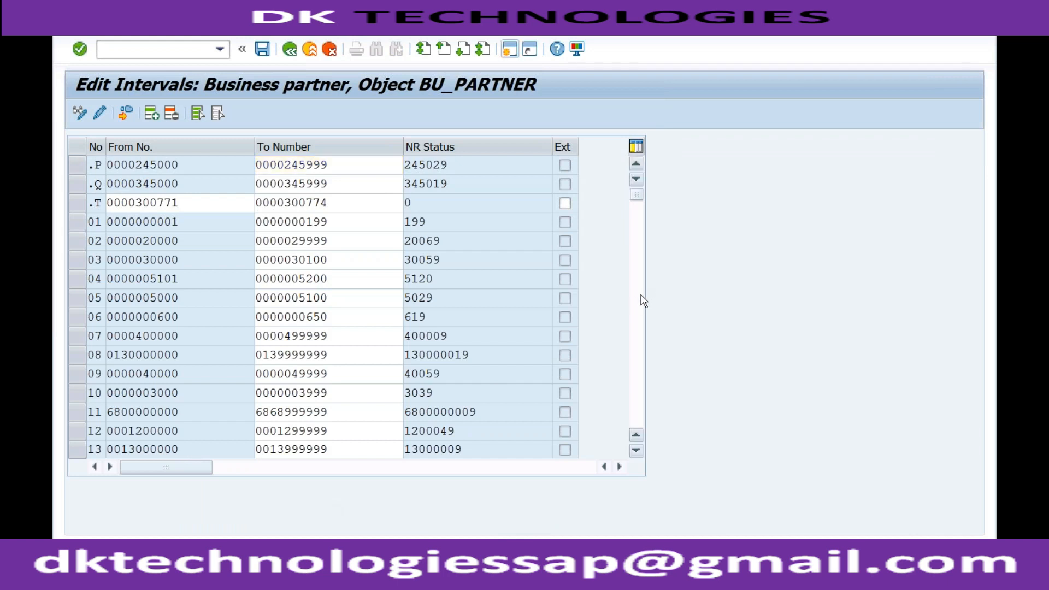
pyautogui.scroll(-10, 643, 300)
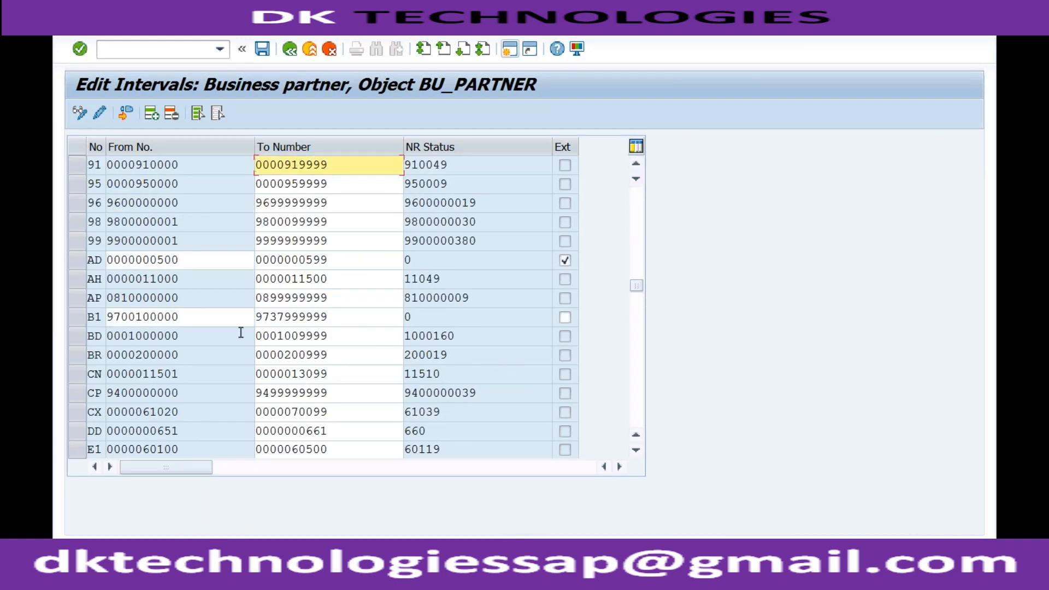
pyautogui.click(335, 338)
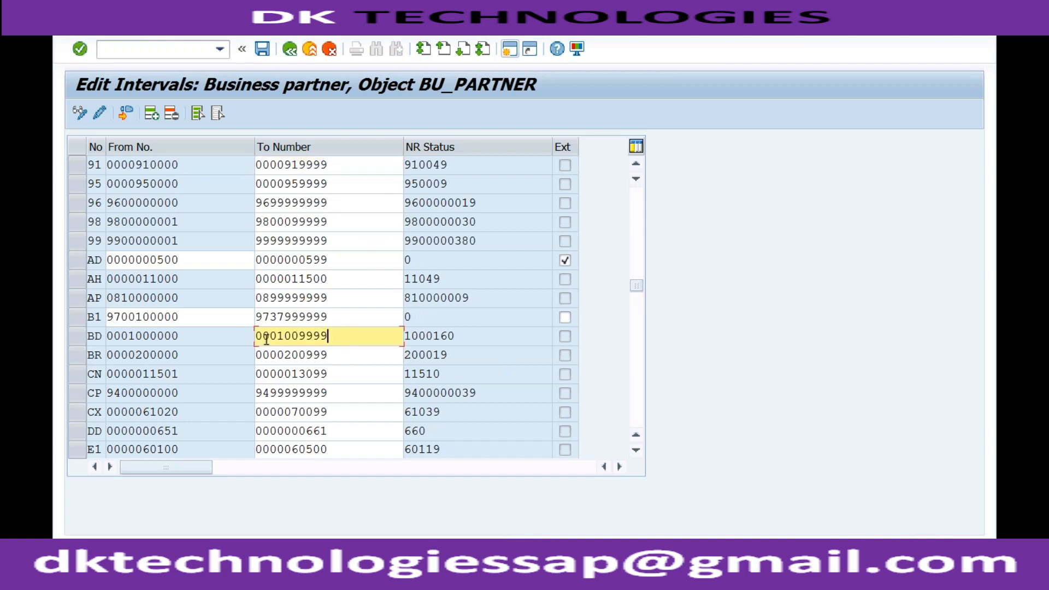
pyautogui.click(185, 337)
pyautogui.doubleClick(128, 334)
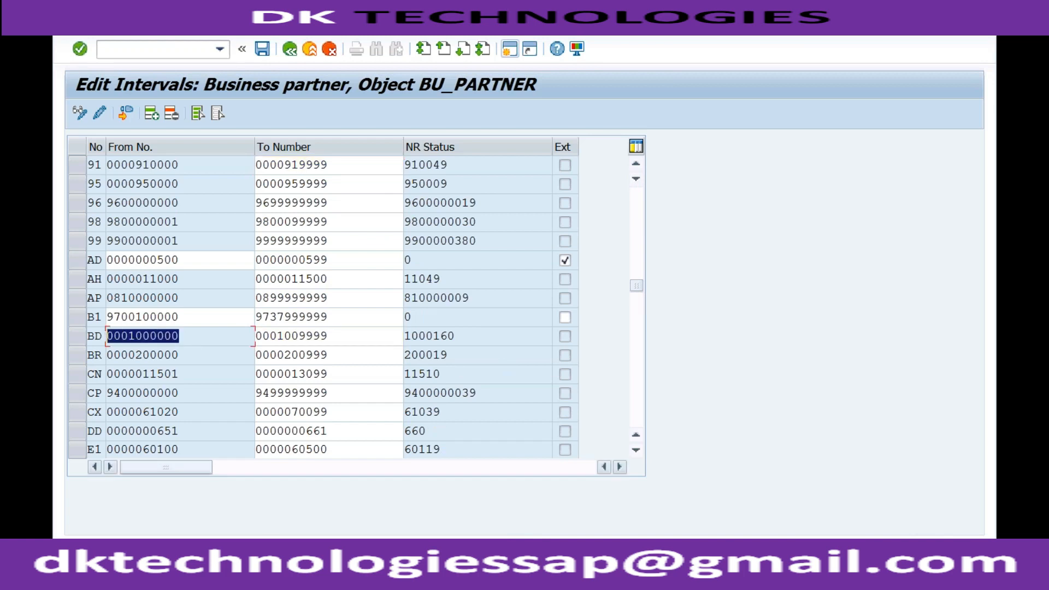
# - Compare the number status of interval BD with the saved supplier's business partner number
pyautogui.click(275, 557)
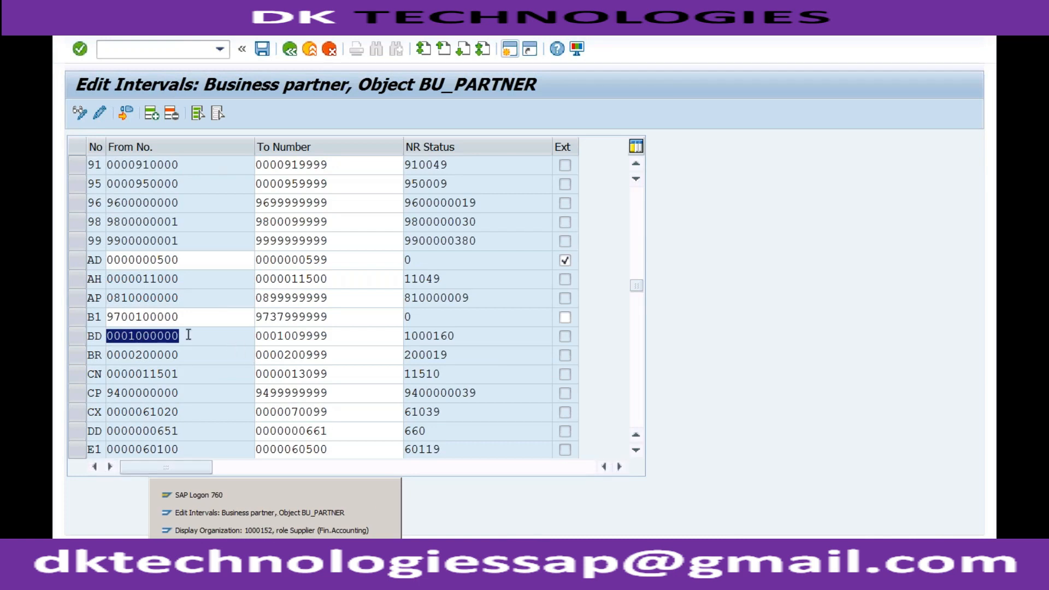
pyautogui.click(462, 335)
pyautogui.moveTo(435, 337); pyautogui.dragTo(466, 335)
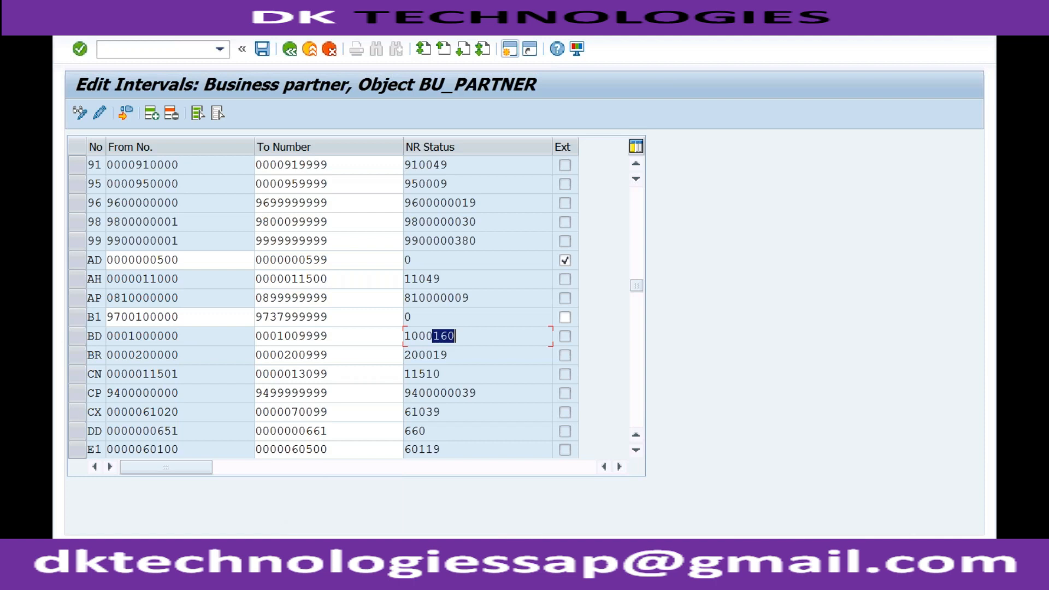
pyautogui.click(276, 553)
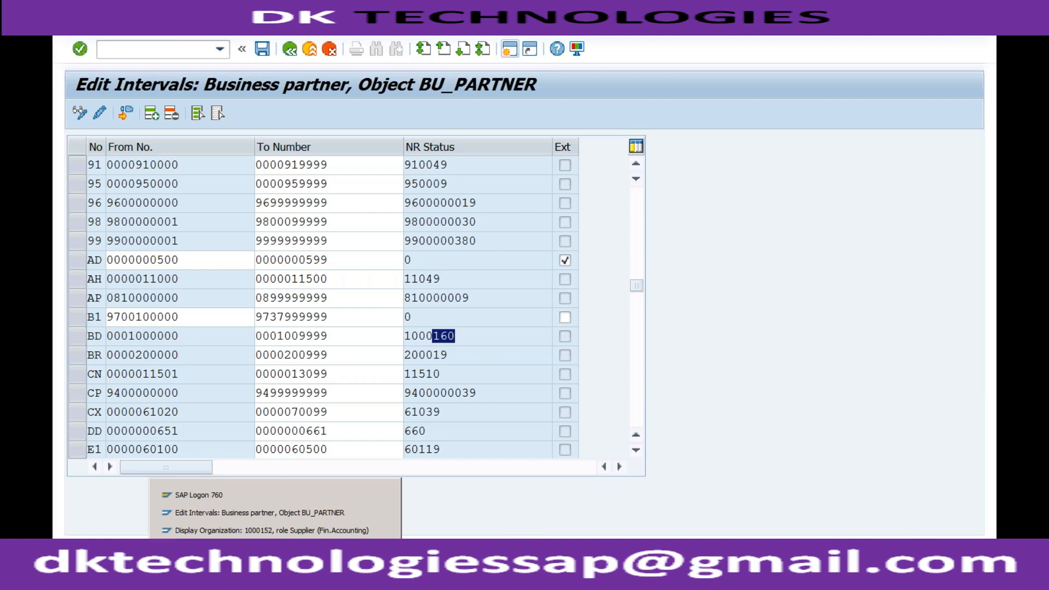
pyautogui.click(457, 337)
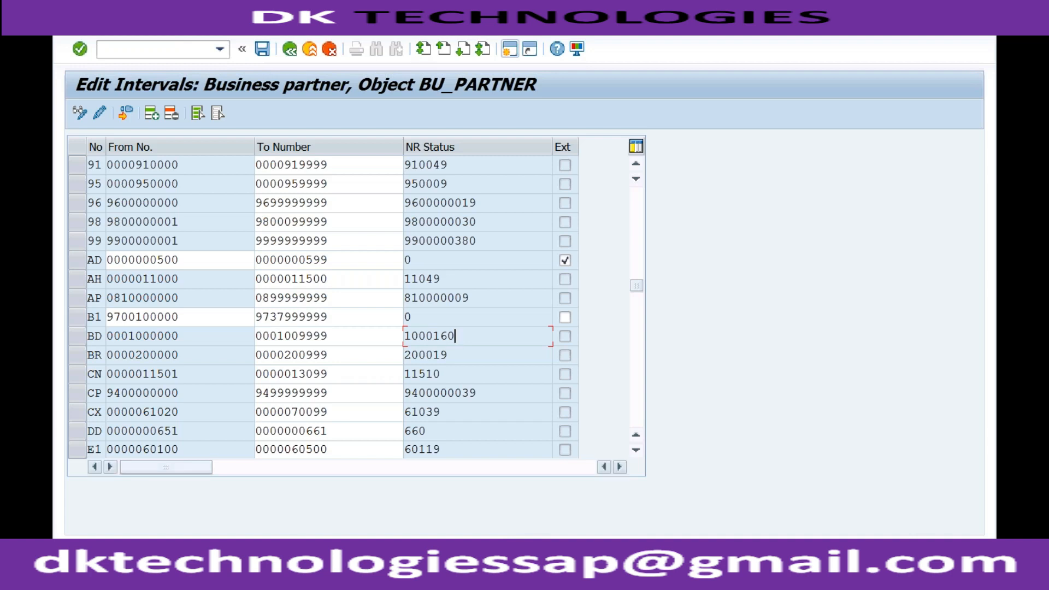
pyautogui.click(276, 553)
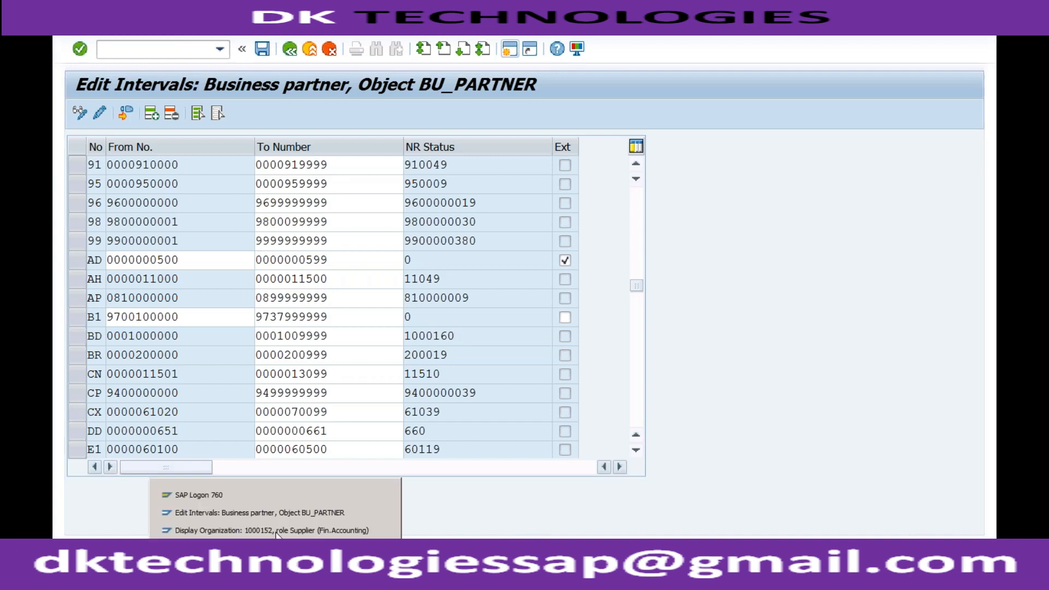
pyautogui.click(272, 530)
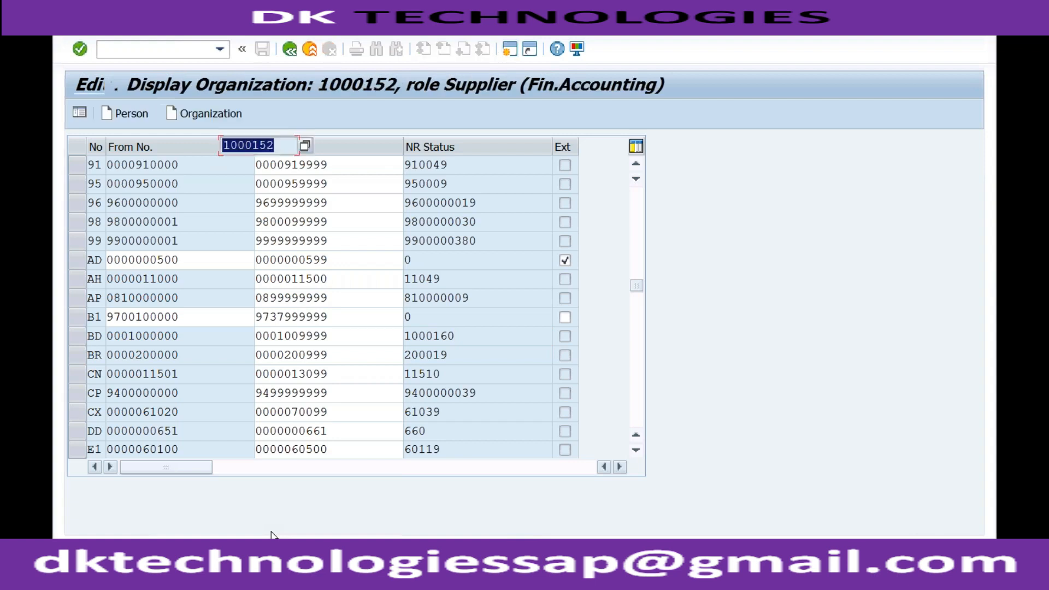
pyautogui.moveTo(275, 144); pyautogui.dragTo(223, 145)
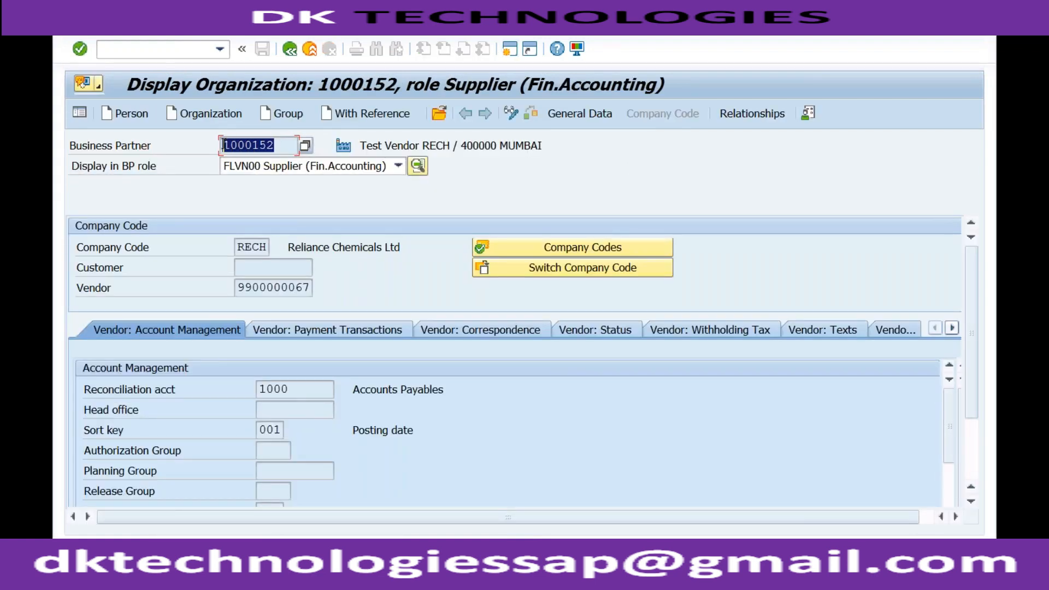
# - Return to the business partner number range intervals and check the upper limit of interval BD
pyautogui.click(275, 554)
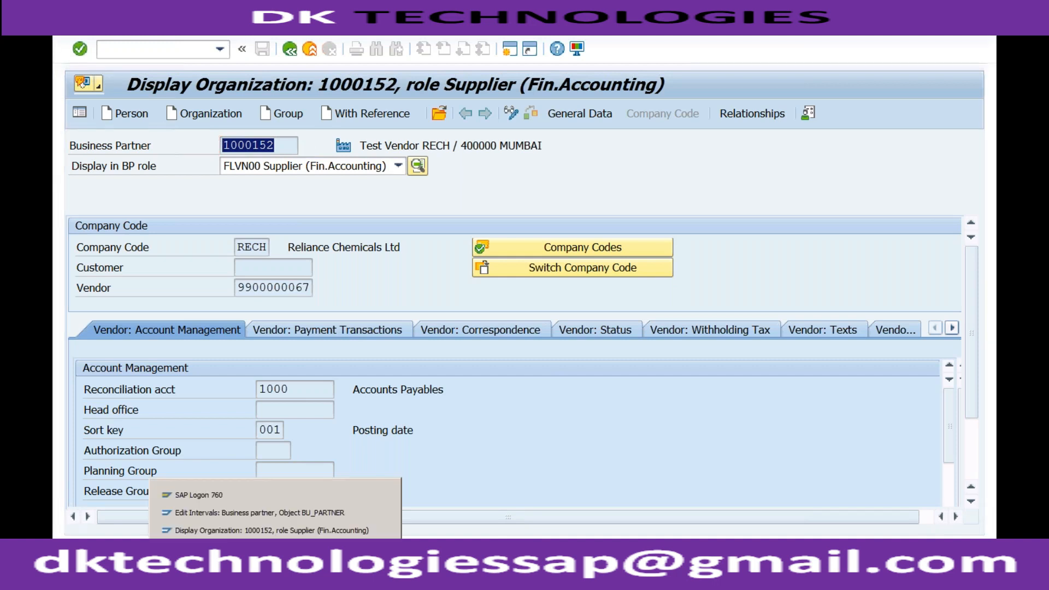
pyautogui.click(285, 512)
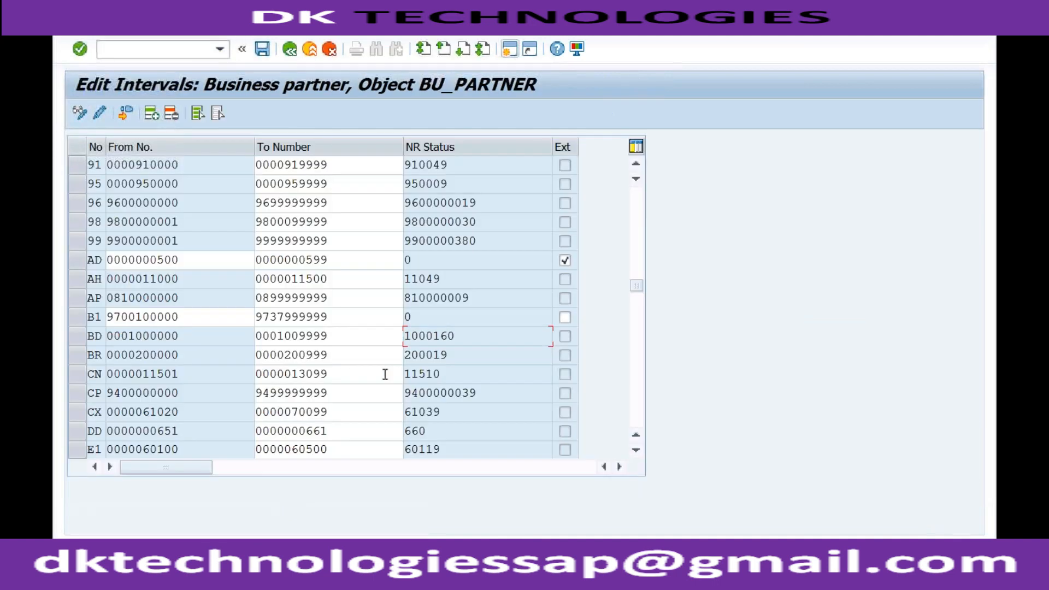
pyautogui.click(329, 336)
pyautogui.moveTo(328, 336); pyautogui.dragTo(255, 336)
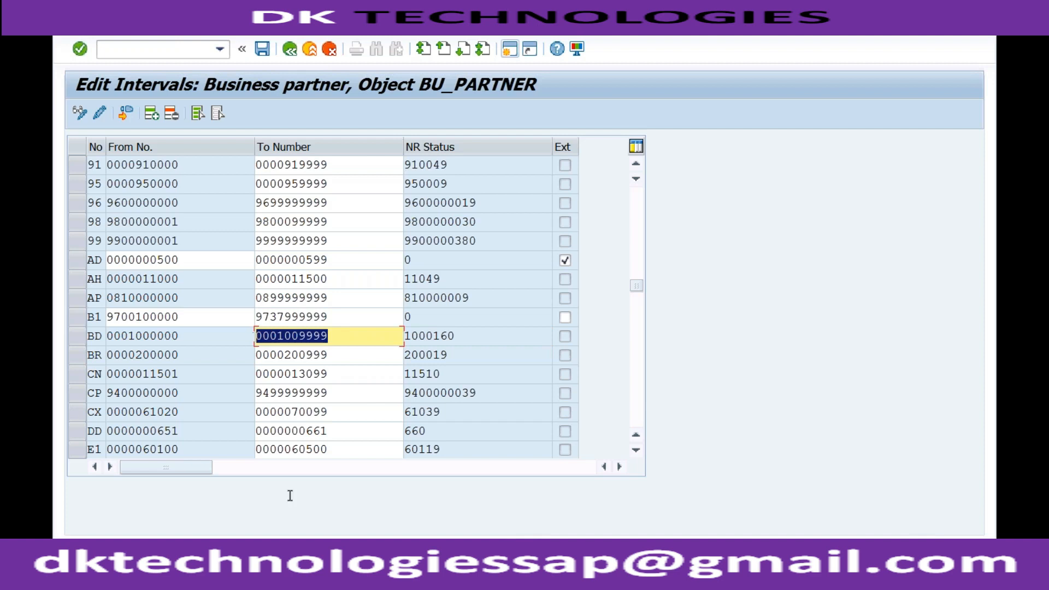
# - Return to the supplier record and check its business partner number against the vendor number
pyautogui.click(276, 573)
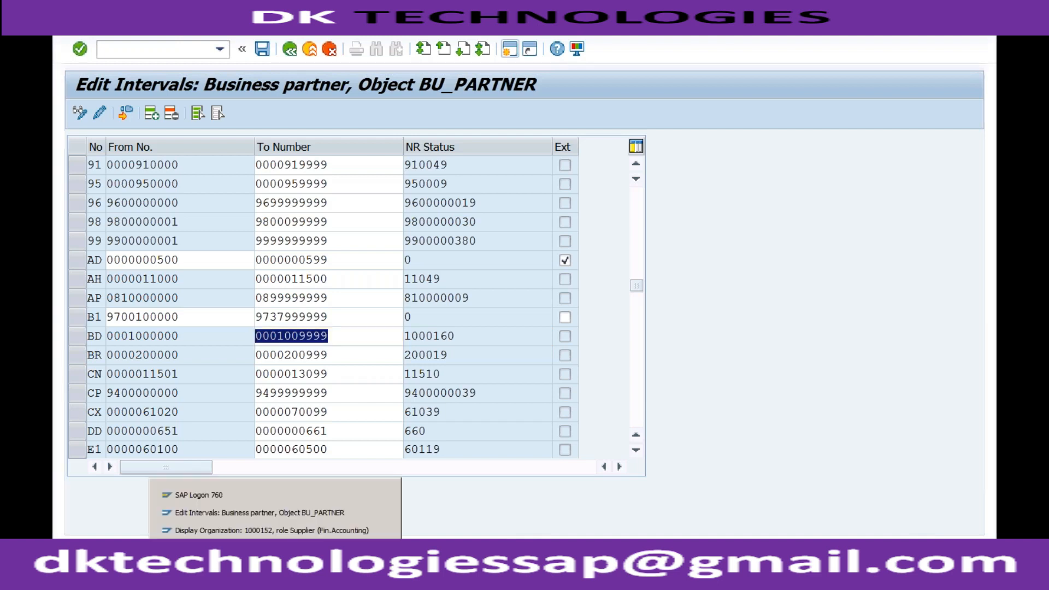
pyautogui.click(272, 530)
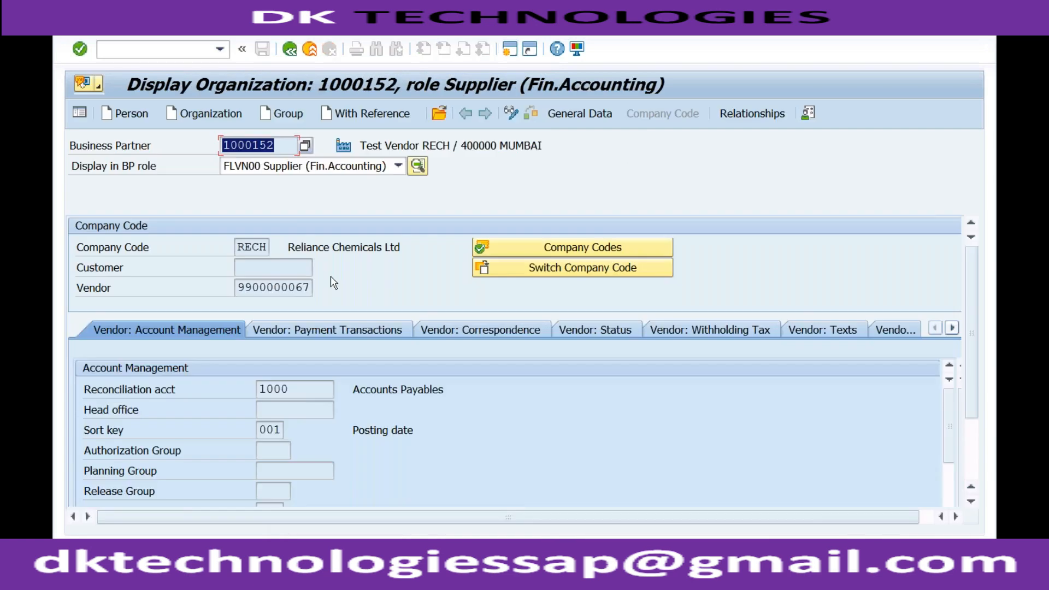
pyautogui.click(279, 143)
pyautogui.moveTo(239, 287); pyautogui.dragTo(313, 287)
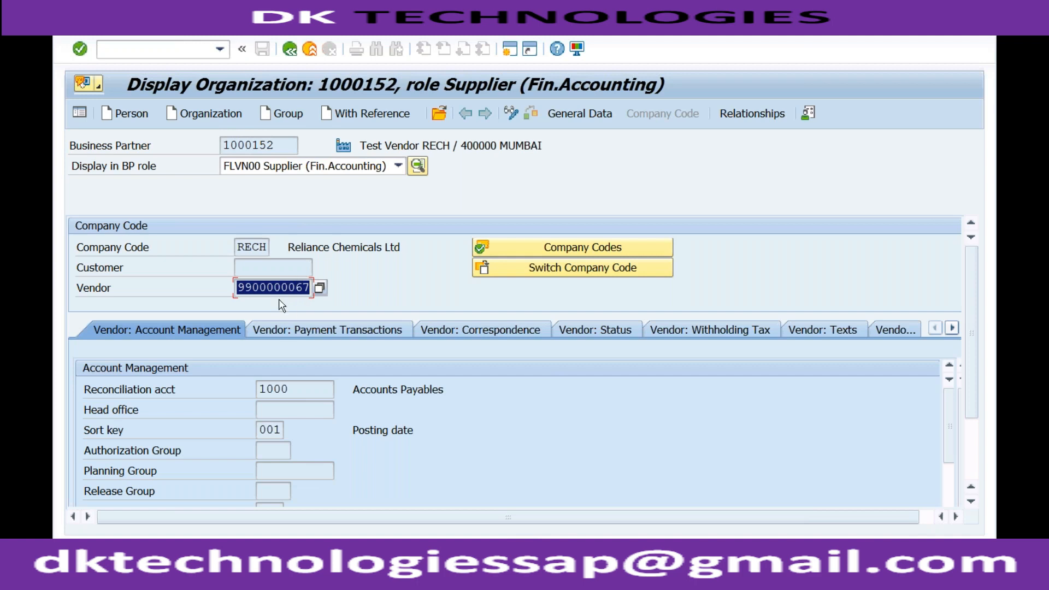
# - Open the supplier's general data and examine the account group in its vendor general data
pyautogui.click(568, 115)
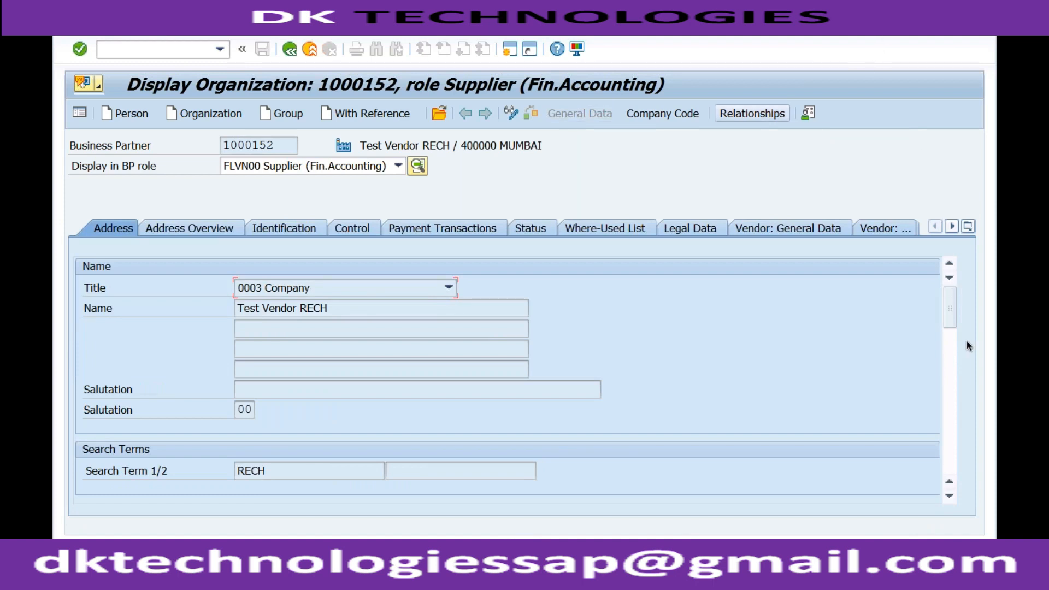
pyautogui.click(806, 227)
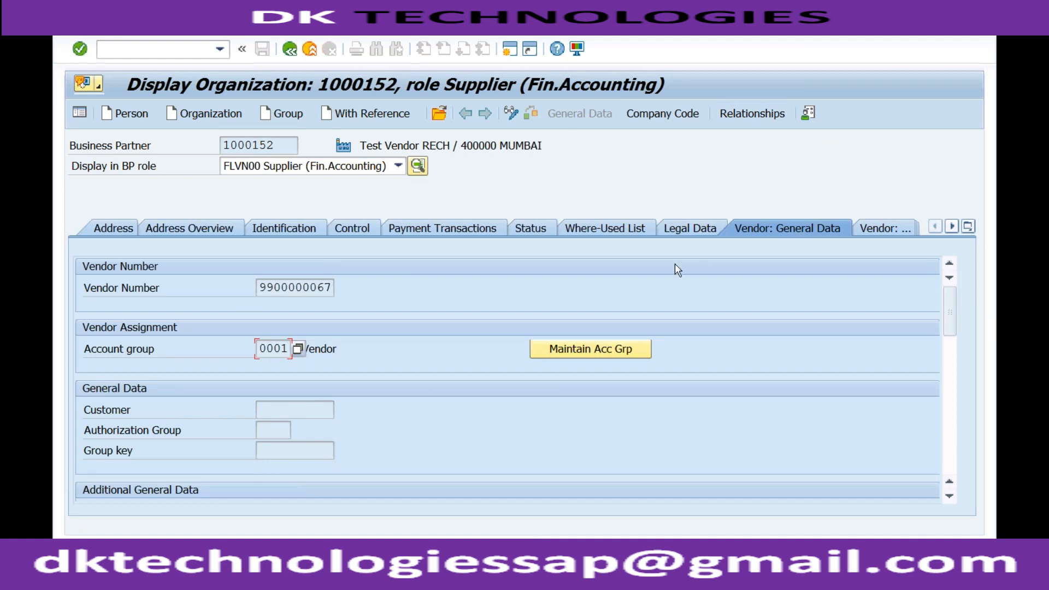
pyautogui.moveTo(265, 348); pyautogui.dragTo(297, 348)
pyautogui.click(270, 350)
pyautogui.moveTo(257, 348); pyautogui.dragTo(289, 349)
# - Start creating a new organization and set its grouping to RDO1 Domestic - RECH
pyautogui.click(222, 115)
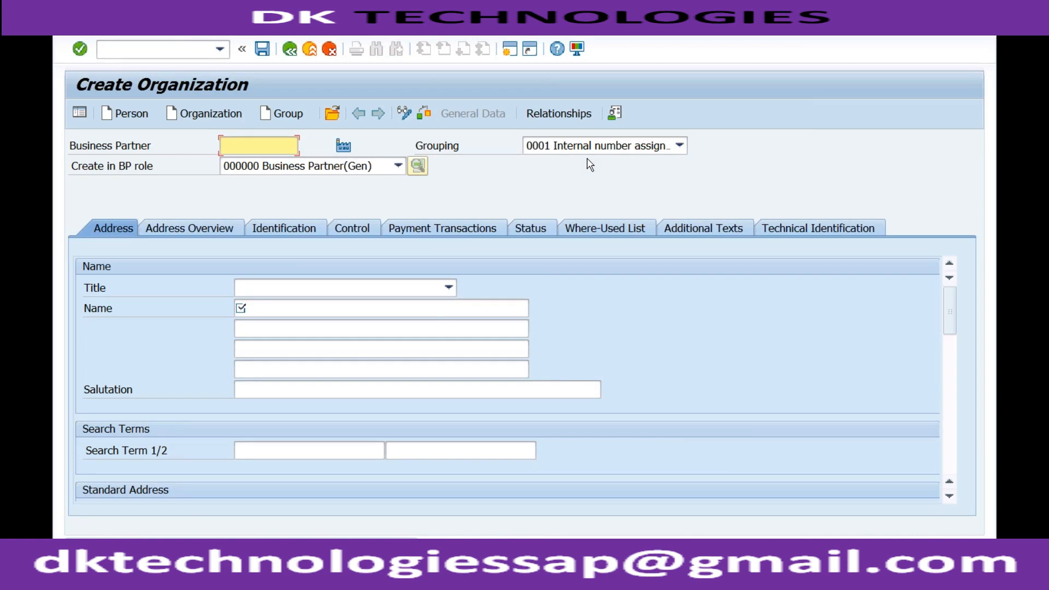
pyautogui.click(679, 145)
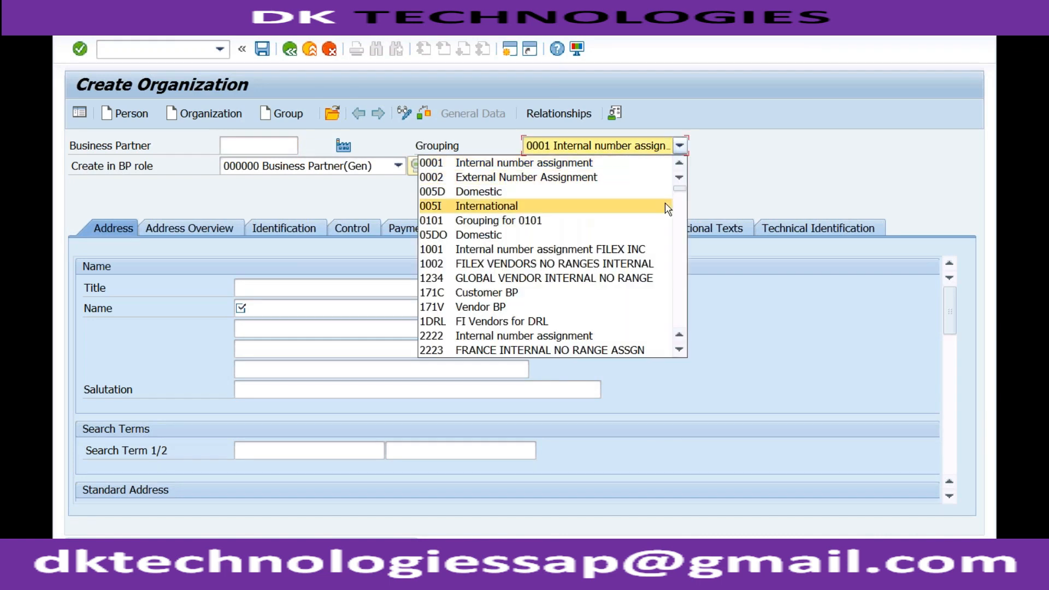
pyautogui.scroll(-9, 682, 227)
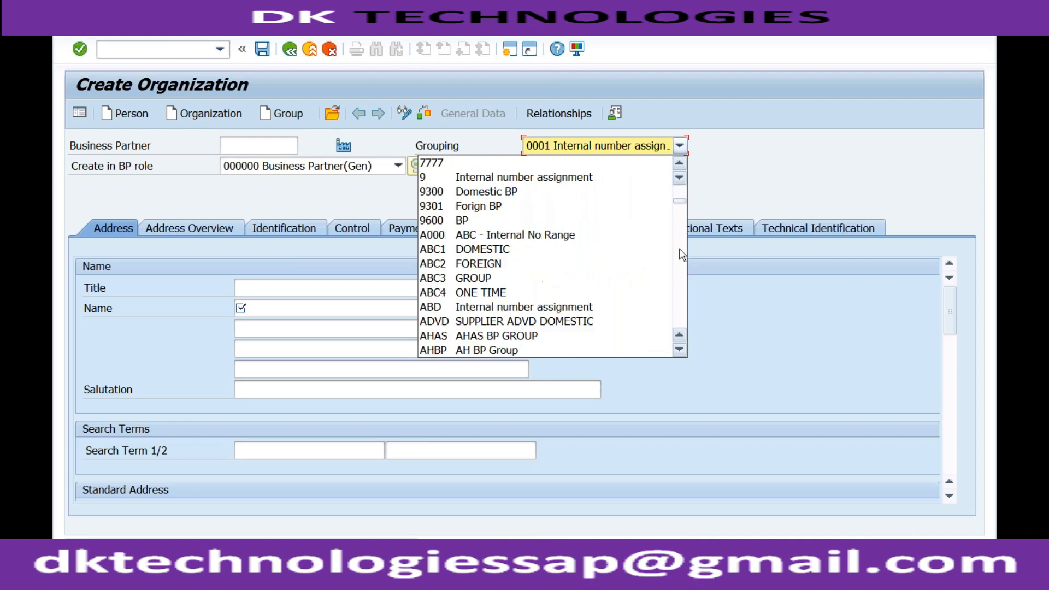
pyautogui.click(681, 273)
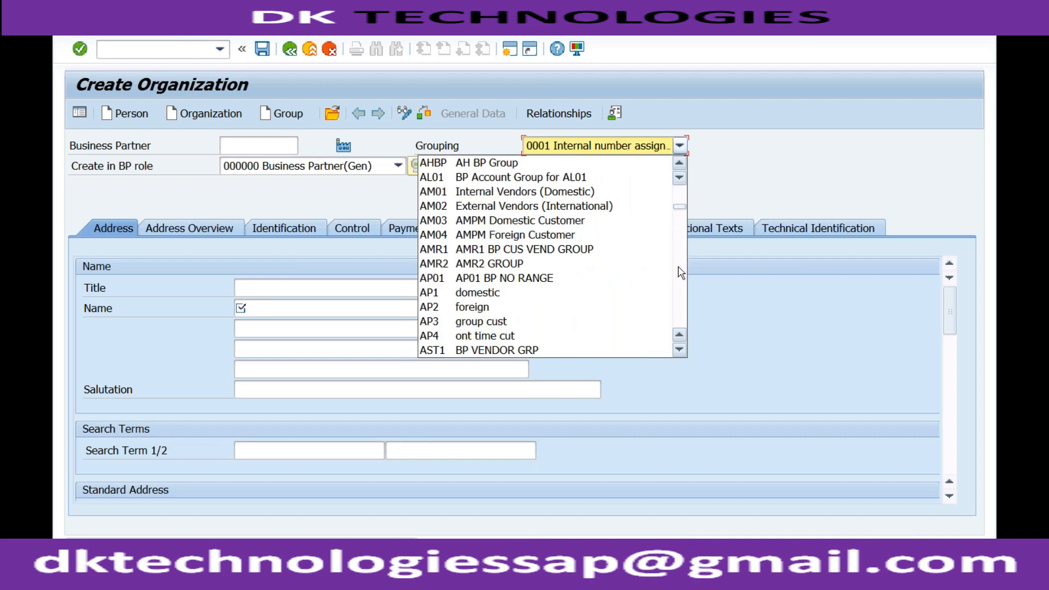
pyautogui.click(681, 273)
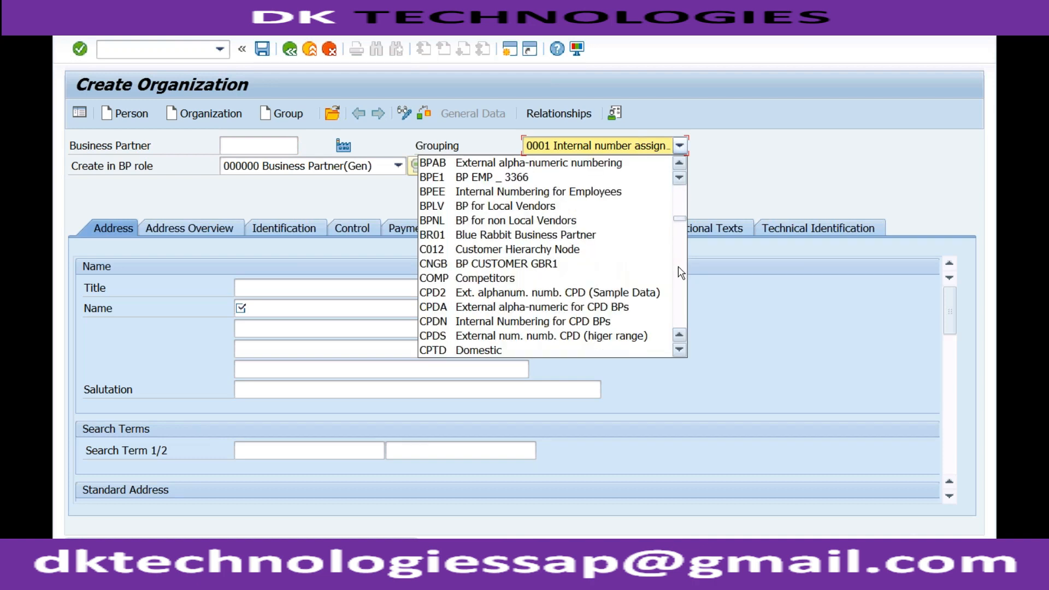
pyautogui.click(681, 273)
pyautogui.click(481, 266)
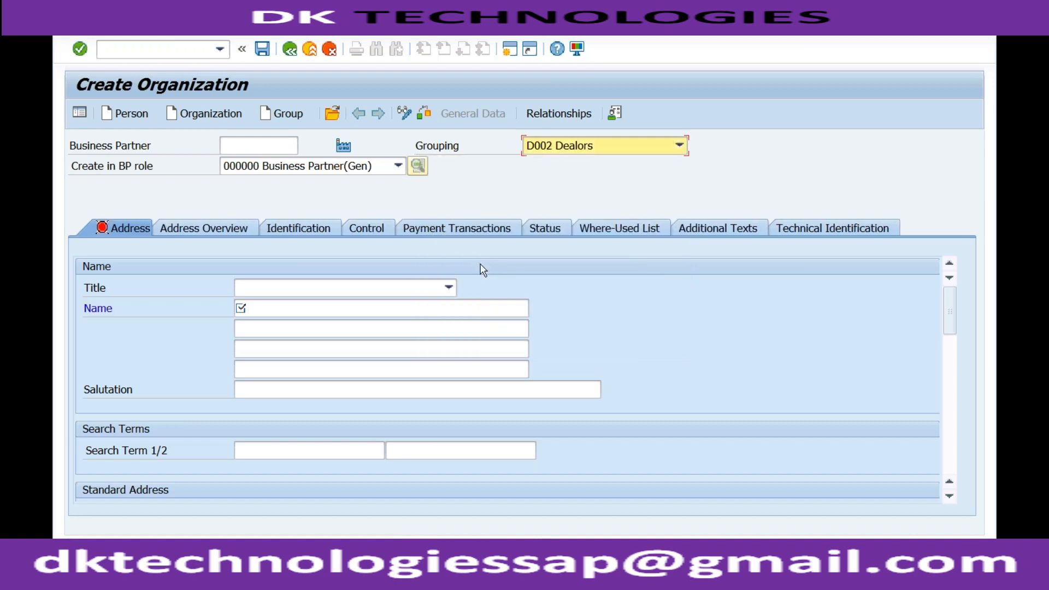
pyautogui.press('r')
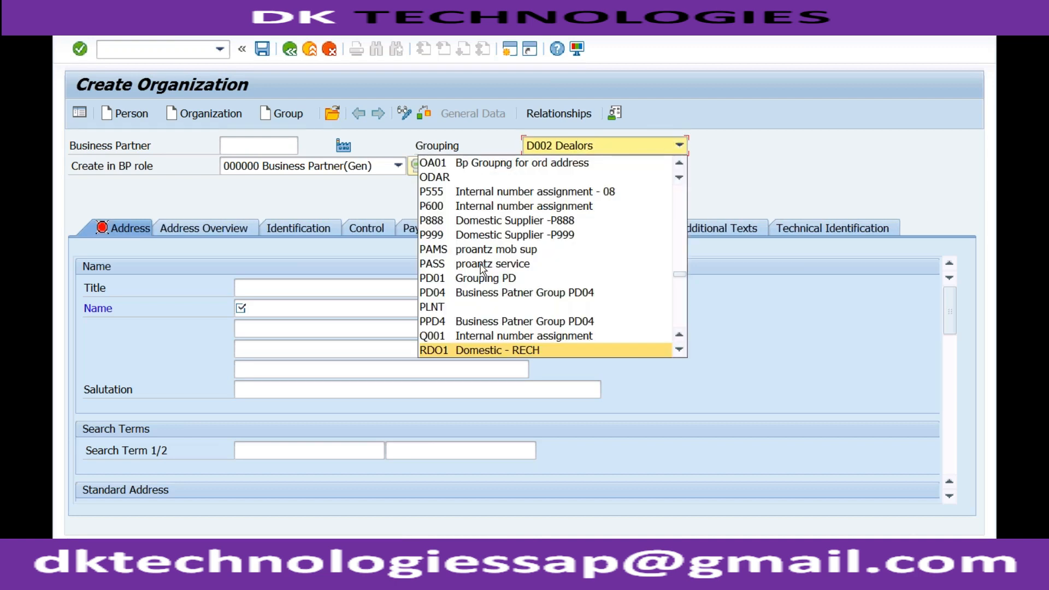
pyautogui.click(477, 352)
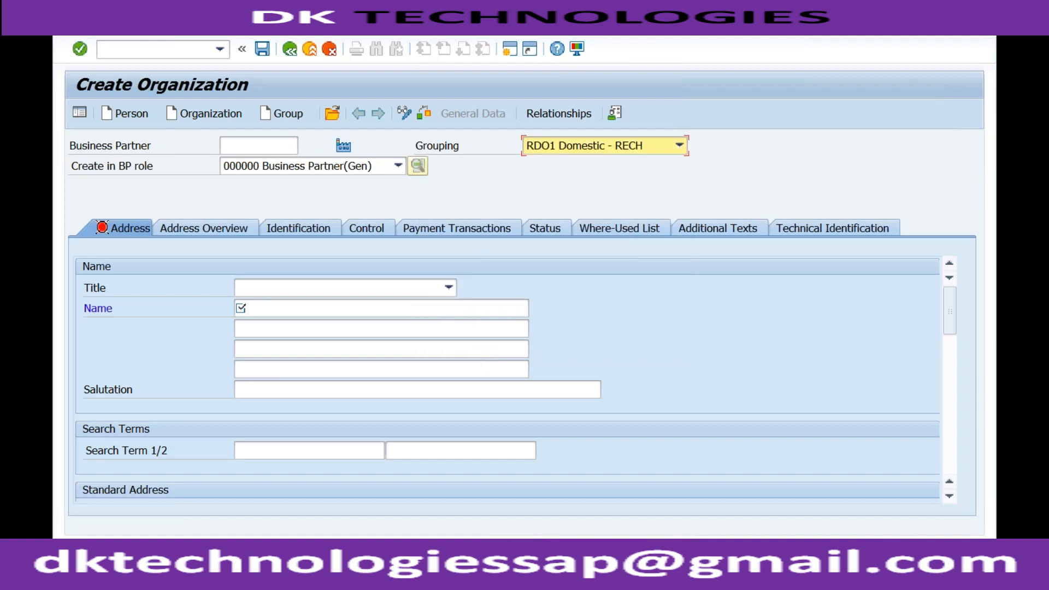
# - Choose FLVN00 Supplier (Fin.Accounting) as the new organization's business partner role
pyautogui.click(401, 169)
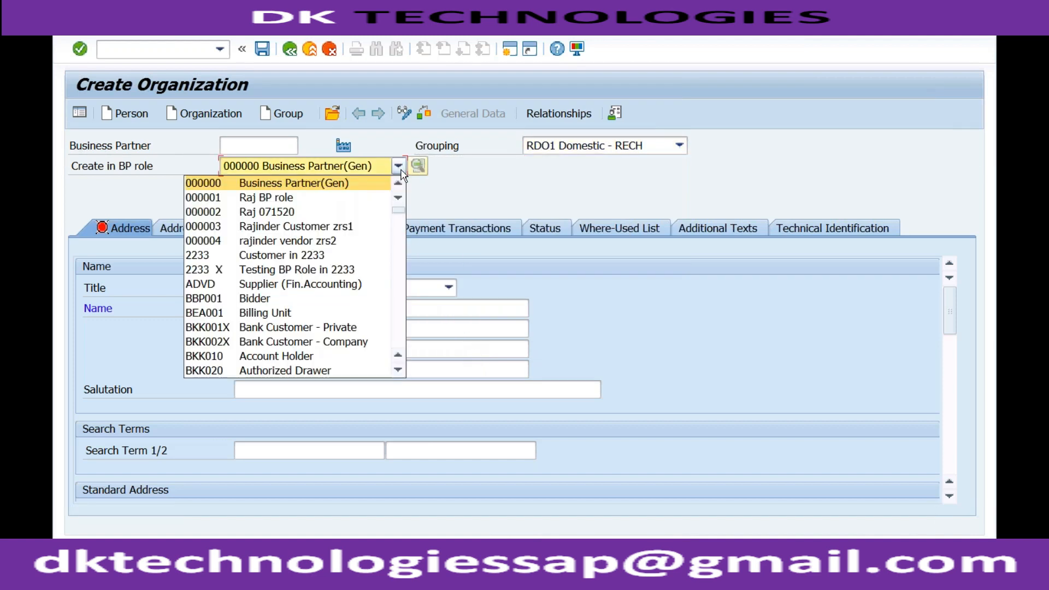
pyautogui.write('flv')
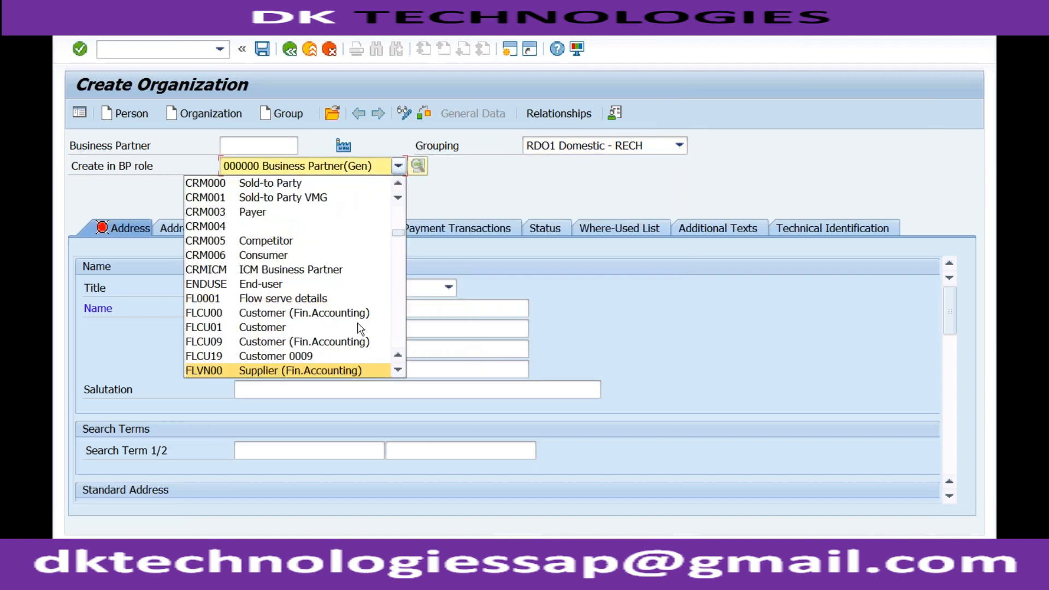